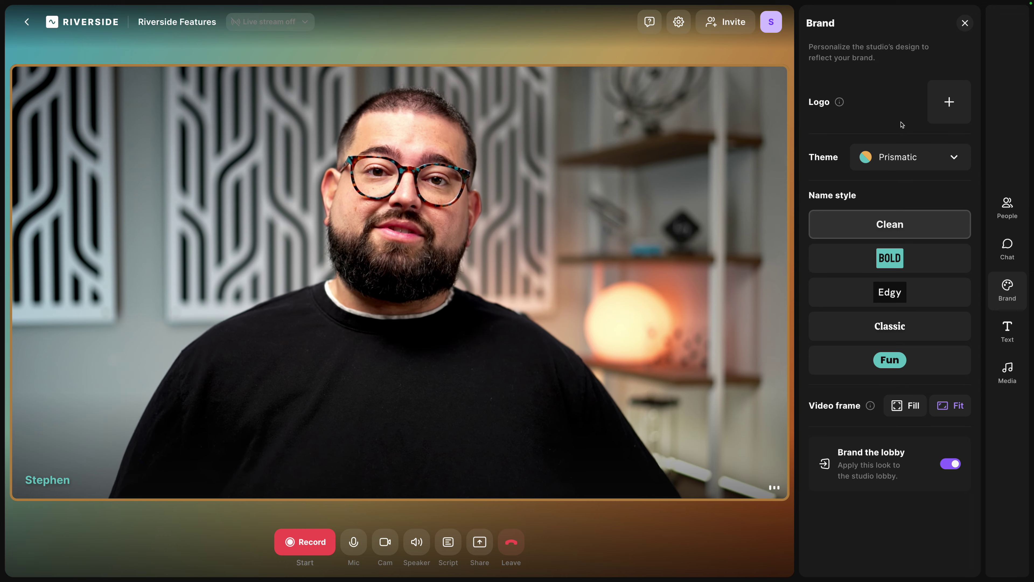
Step: Preview the Riverside and Newsflash themes, then show the viewer's chat comment as a lower third
left_click(891, 159)
left_click(894, 215)
left_click(897, 159)
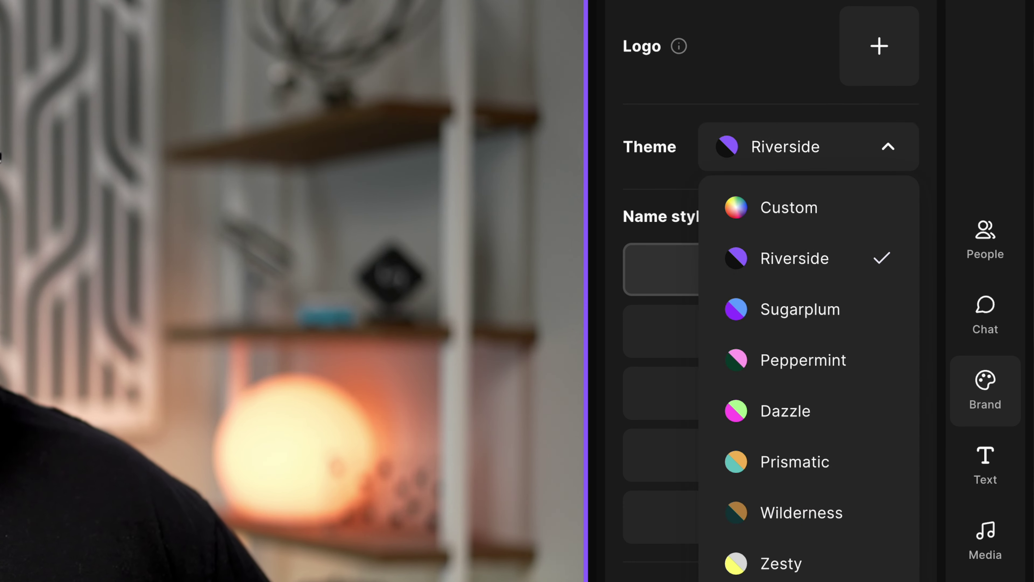
left_click(798, 579)
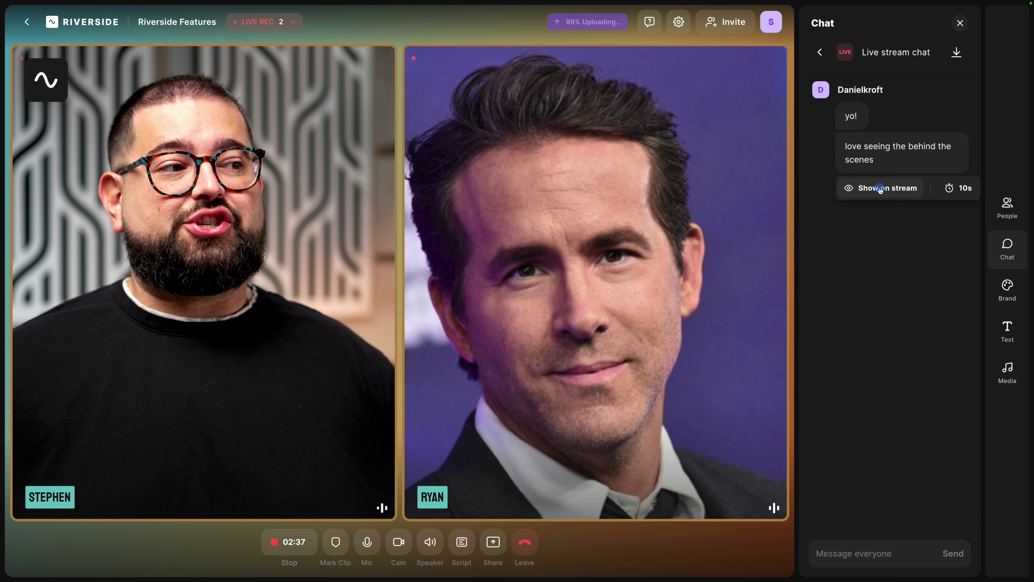
left_click(881, 188)
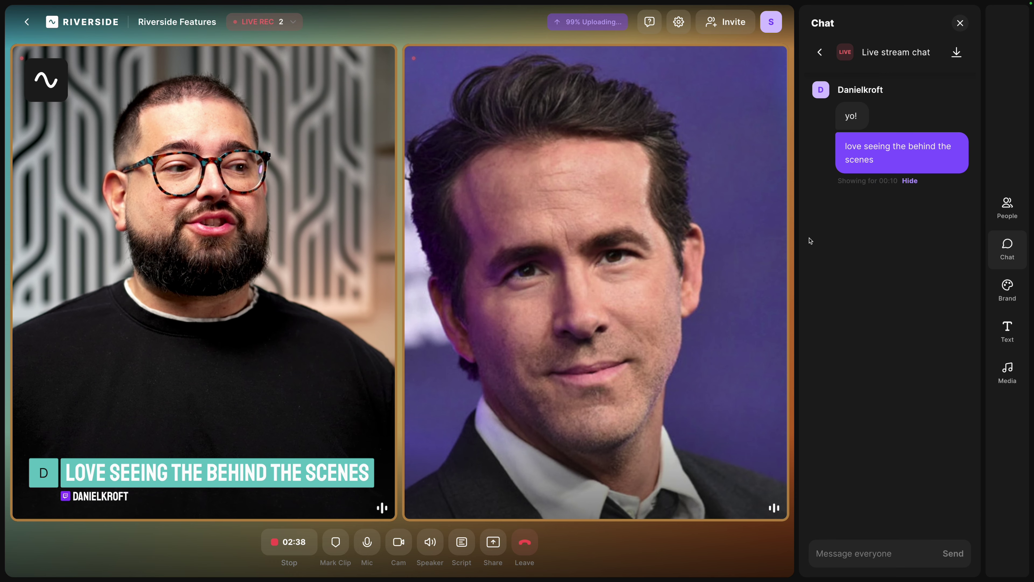
mouse_move(282, 476)
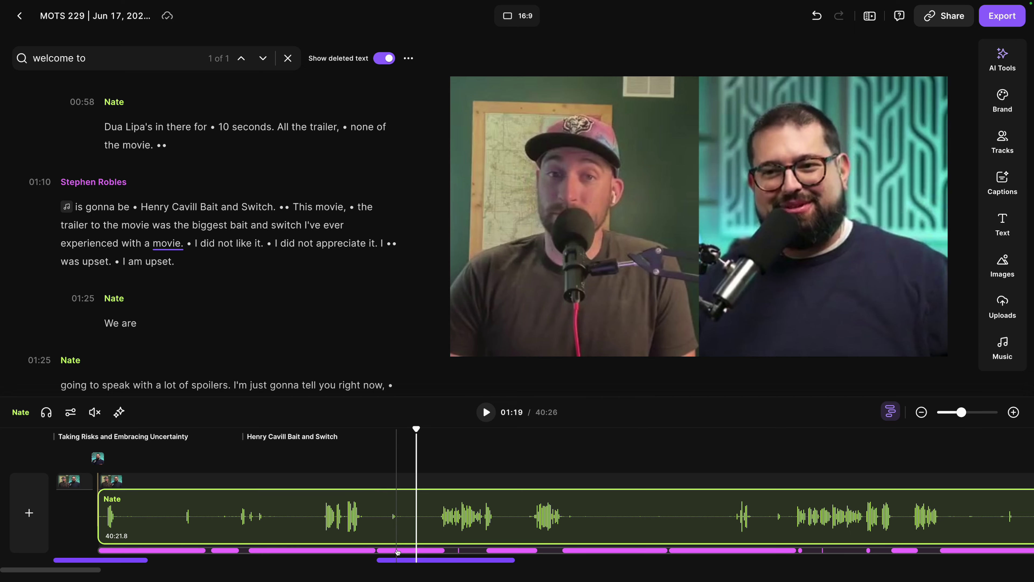
Step: Place the playhead and trim the music clip's end slightly earlier, then open AI Tools
left_click(397, 552)
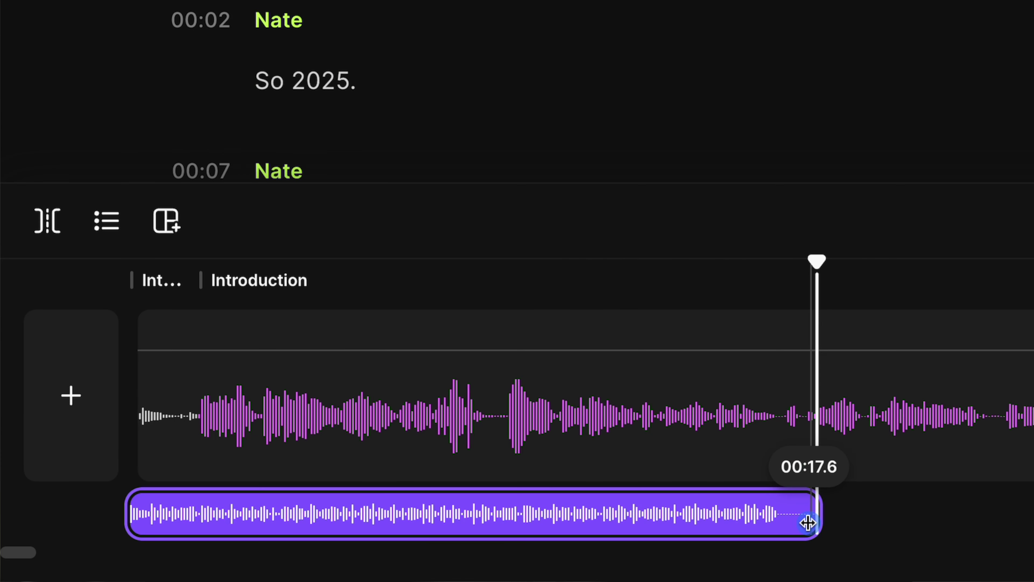
left_click_drag(808, 522, 785, 524)
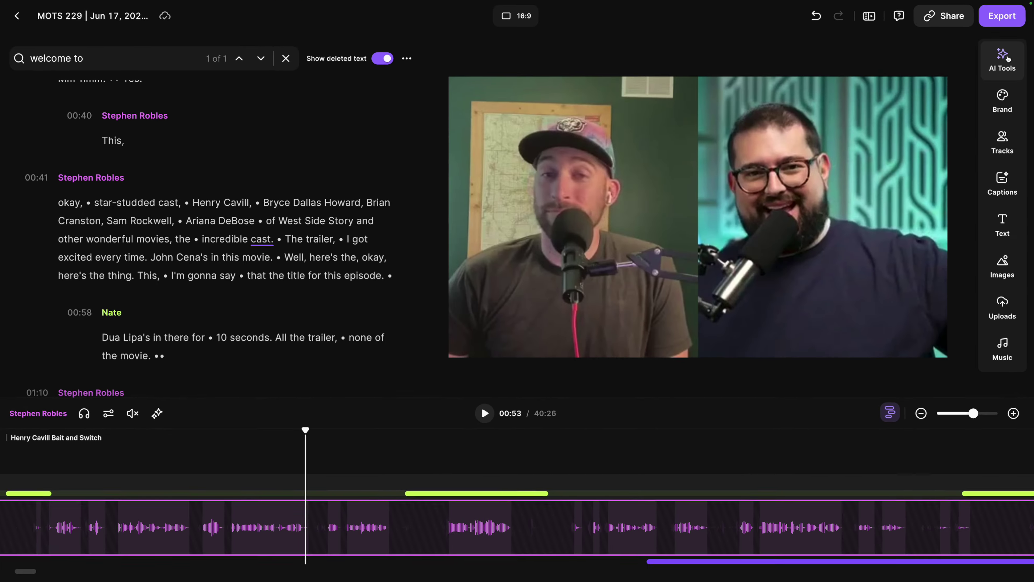
left_click(996, 61)
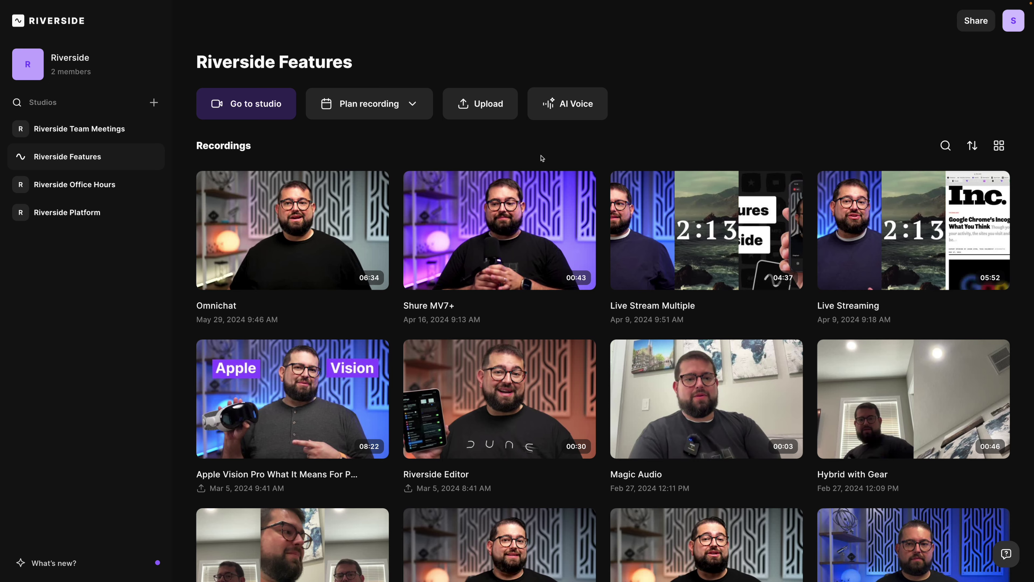
Step: Enter the Riverside Features studio as host and dismiss the invite people prompt
left_click(256, 112)
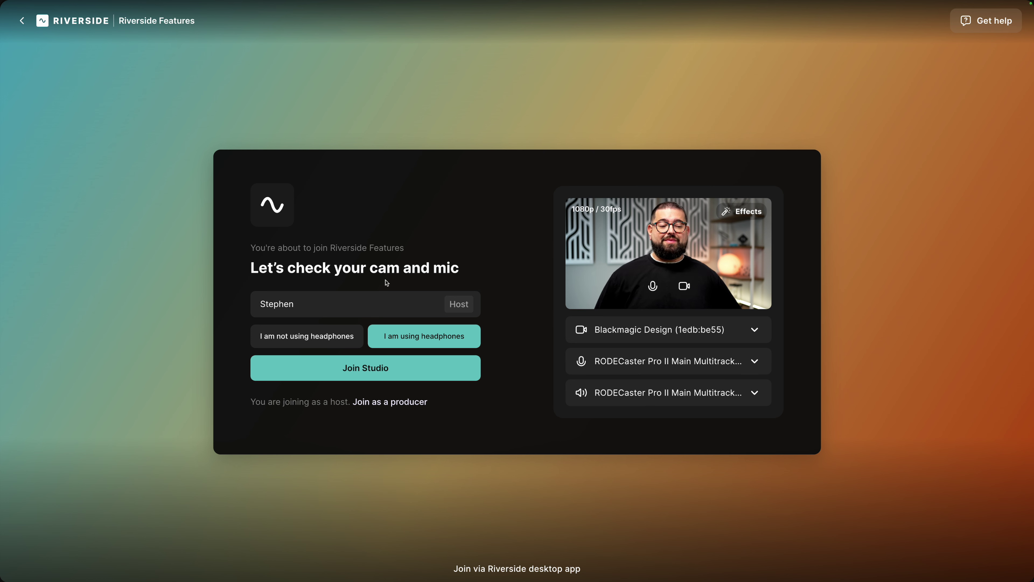
left_click(365, 368)
left_click(908, 366)
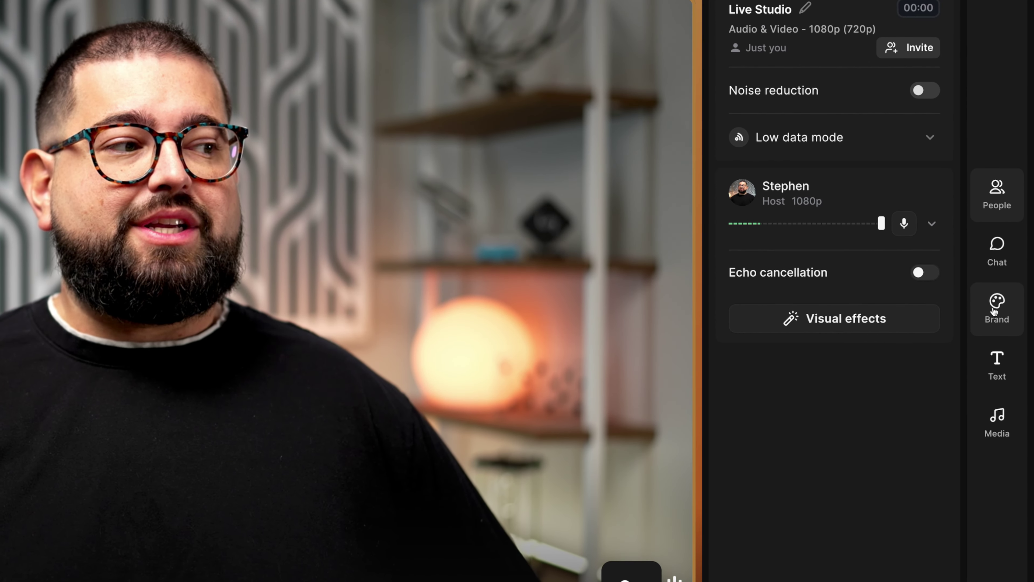
Step: In Brand settings, toggle the name style to BOLD and back to Clean, and remove the logo
left_click(993, 322)
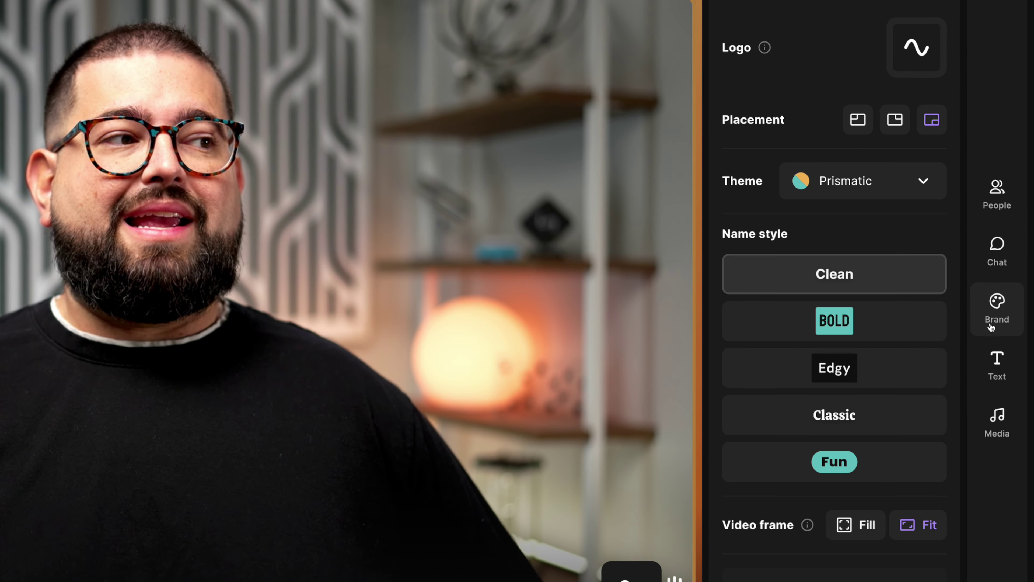
mouse_move(916, 53)
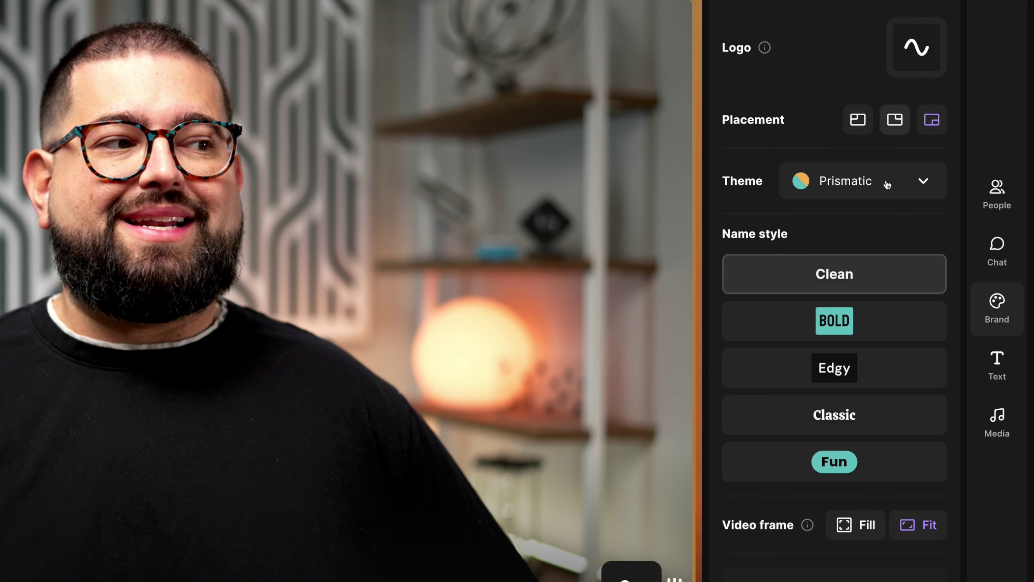
left_click(889, 192)
left_click(891, 192)
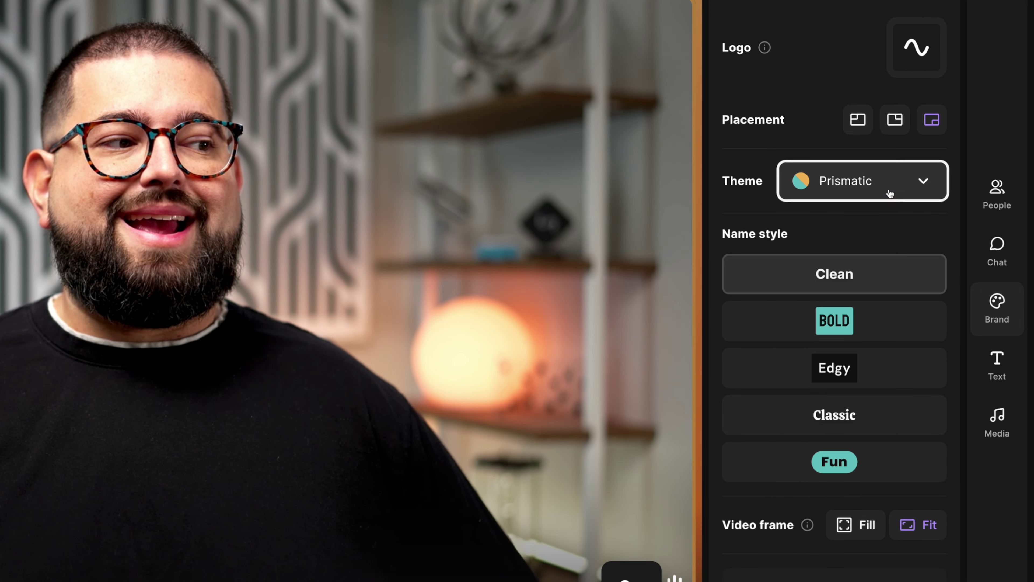
left_click(880, 317)
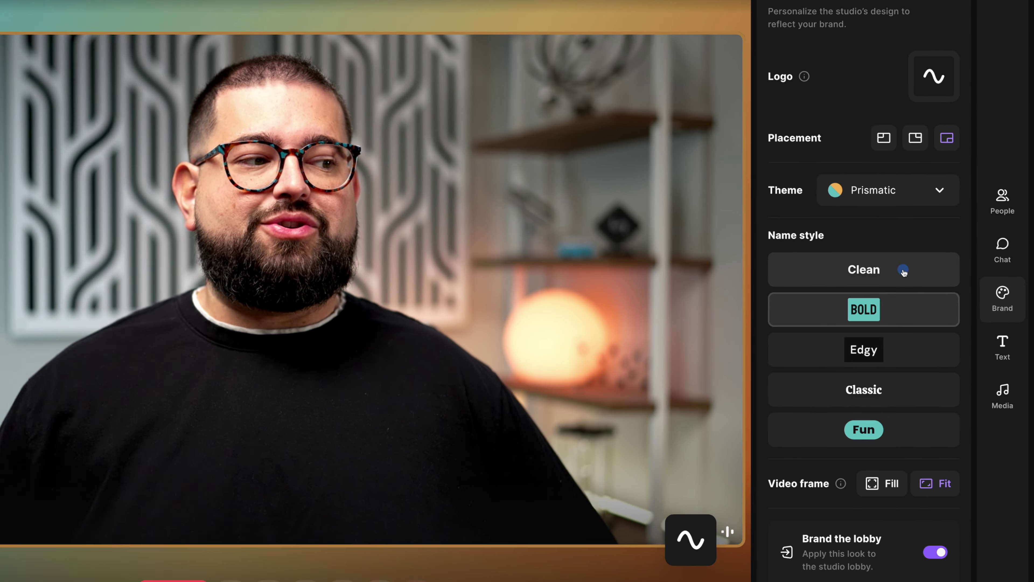
left_click(904, 271)
left_click(949, 102)
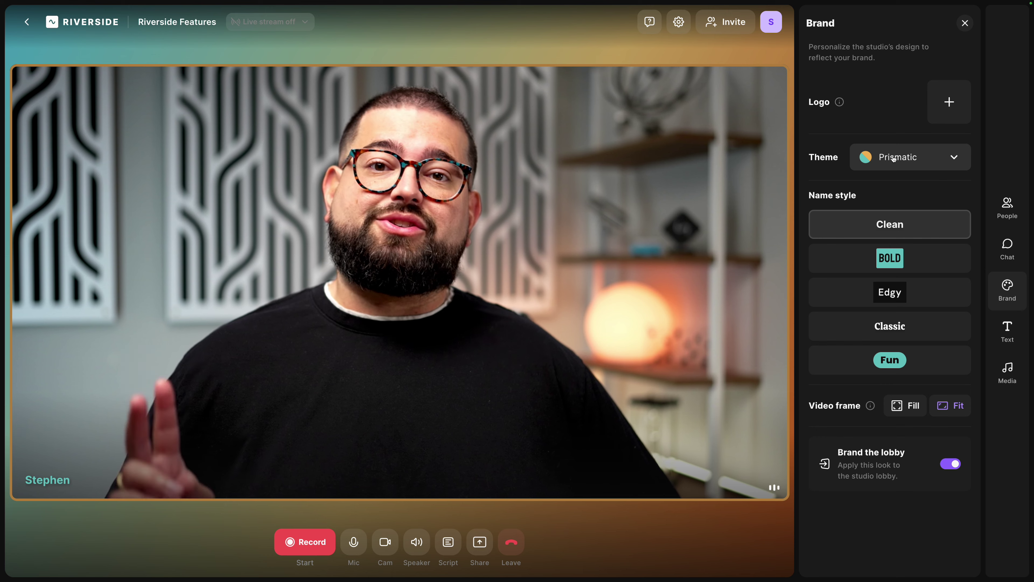
Step: Preview the Riverside and Newsflash themes, then set the theme back to Prismatic
left_click(894, 158)
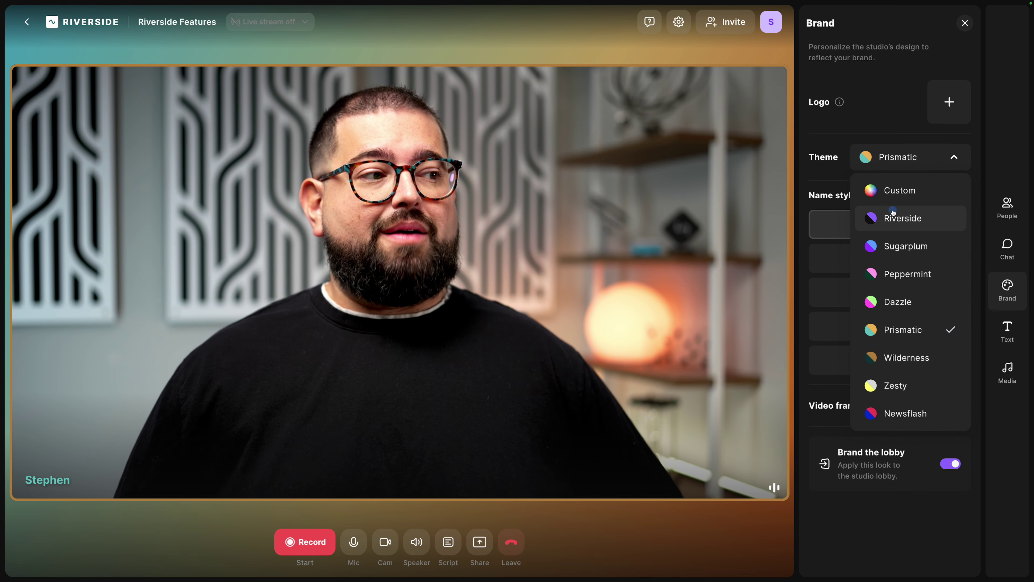
left_click(892, 217)
left_click(898, 159)
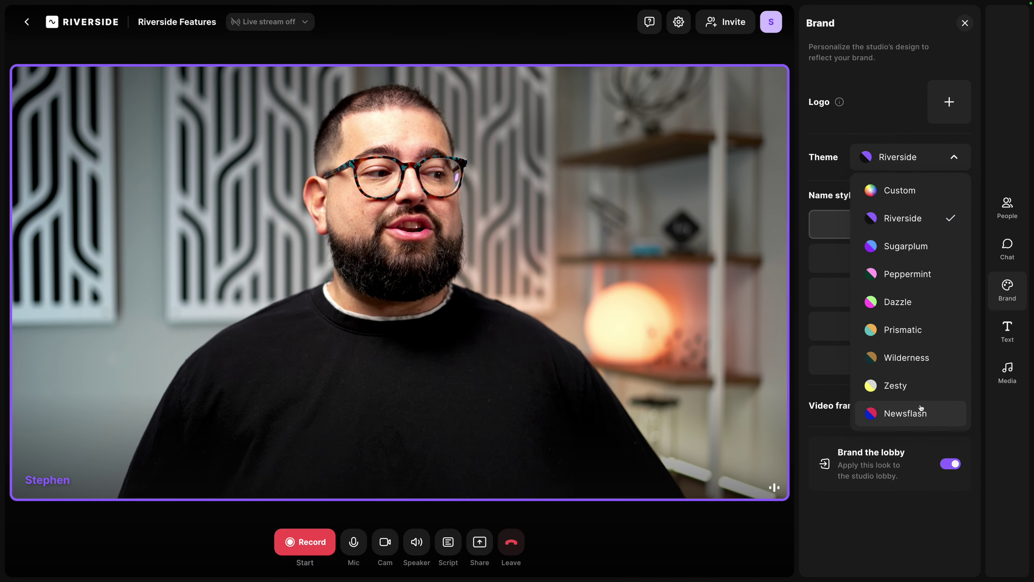
left_click(912, 412)
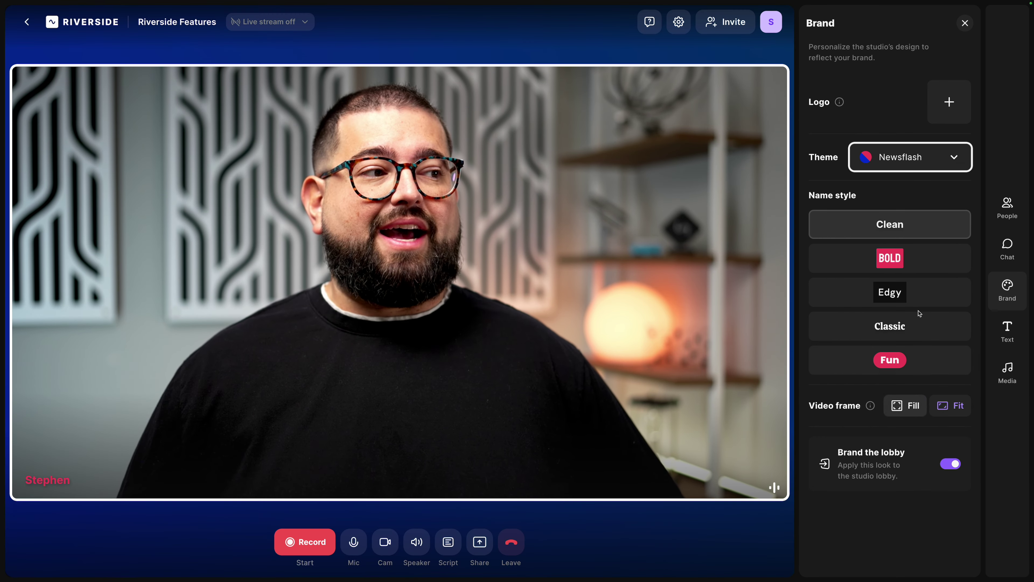
left_click(876, 151)
left_click(954, 112)
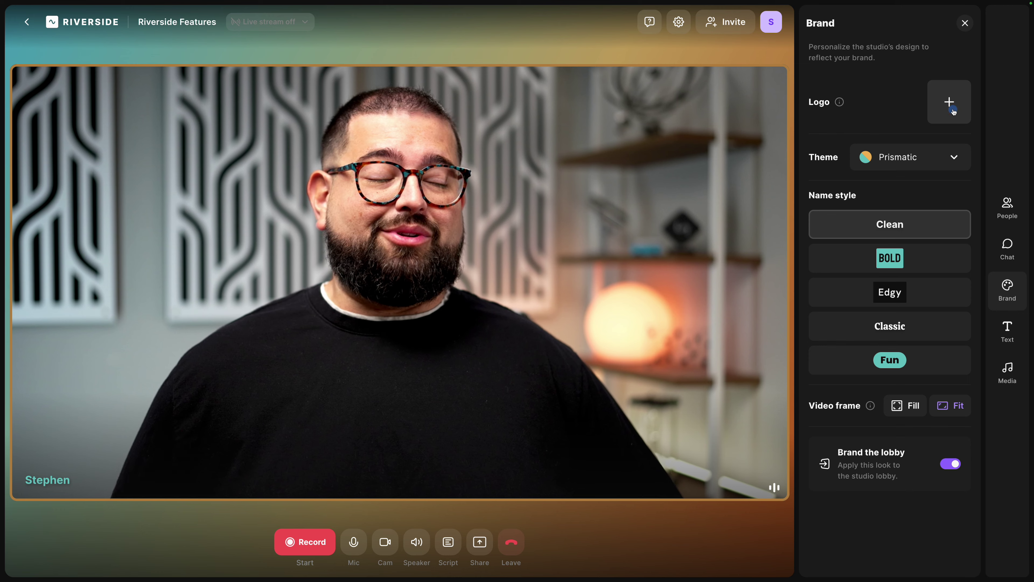
Step: Add the wave logo to the studio and place it in the video's top-left corner
left_click(944, 119)
left_click(910, 176)
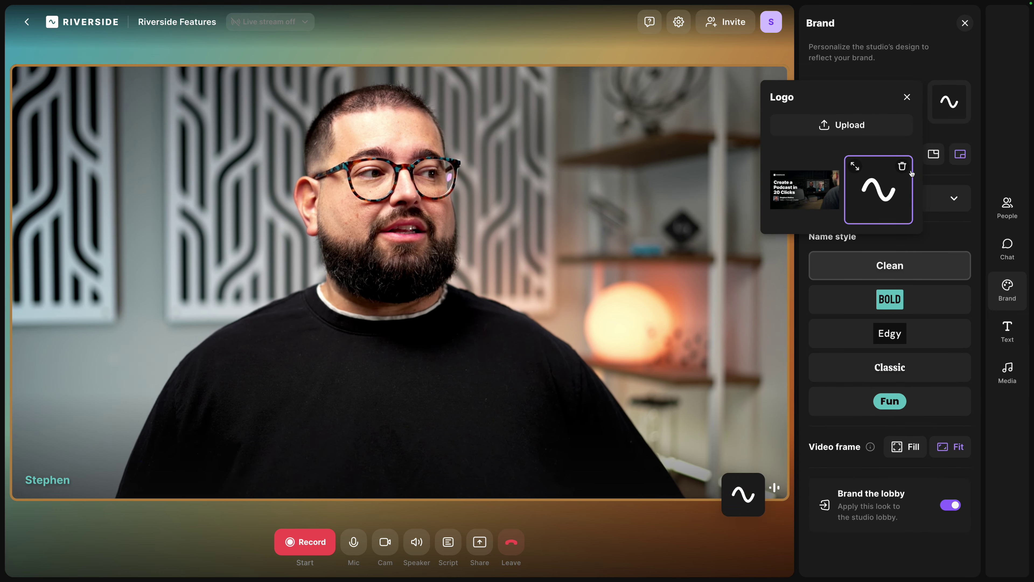
left_click(893, 59)
left_click(937, 159)
left_click(914, 161)
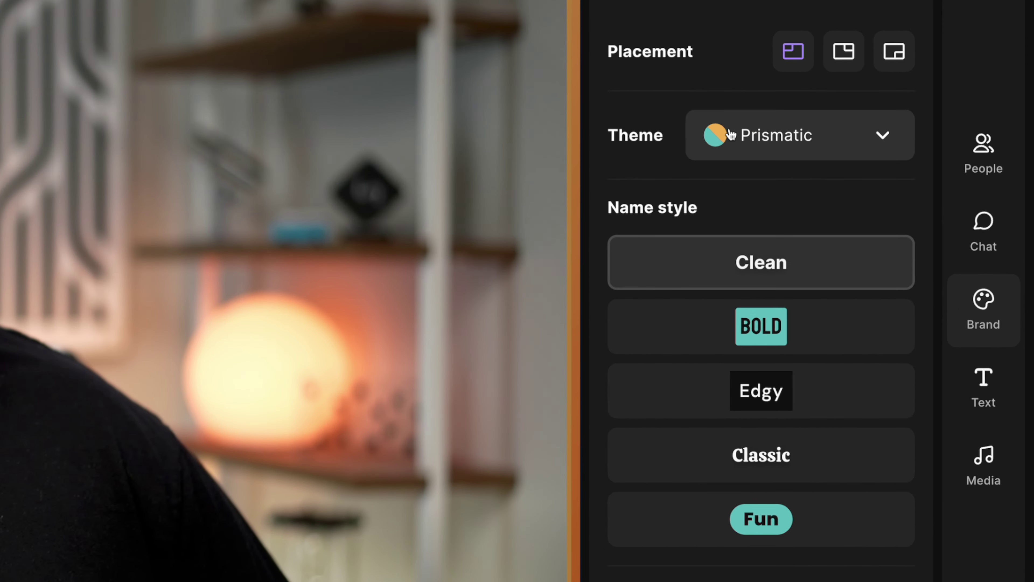
left_click(824, 134)
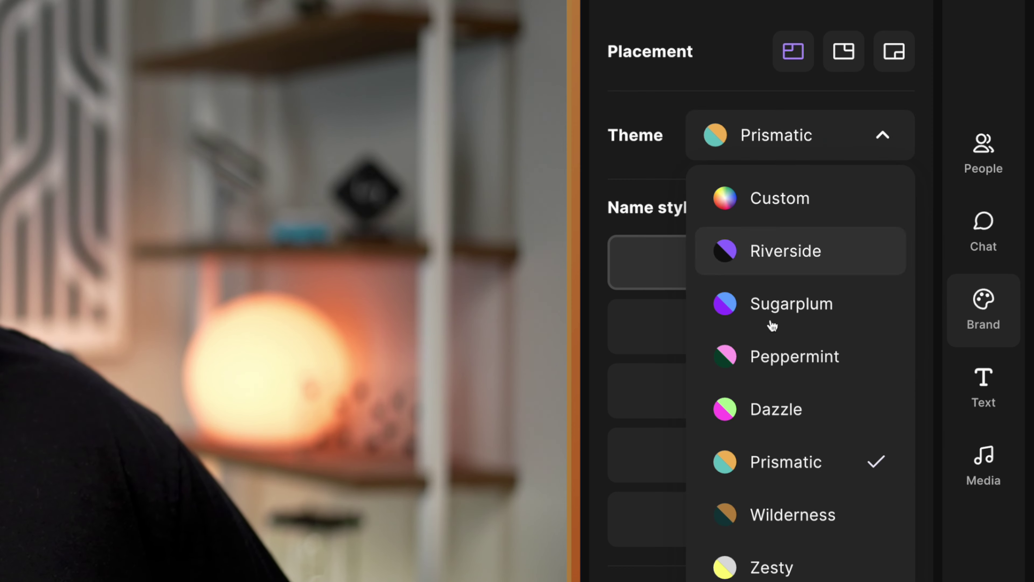
Step: Try the Custom theme, set the name style to BOLD, and keep the video frame at Fit
left_click(807, 199)
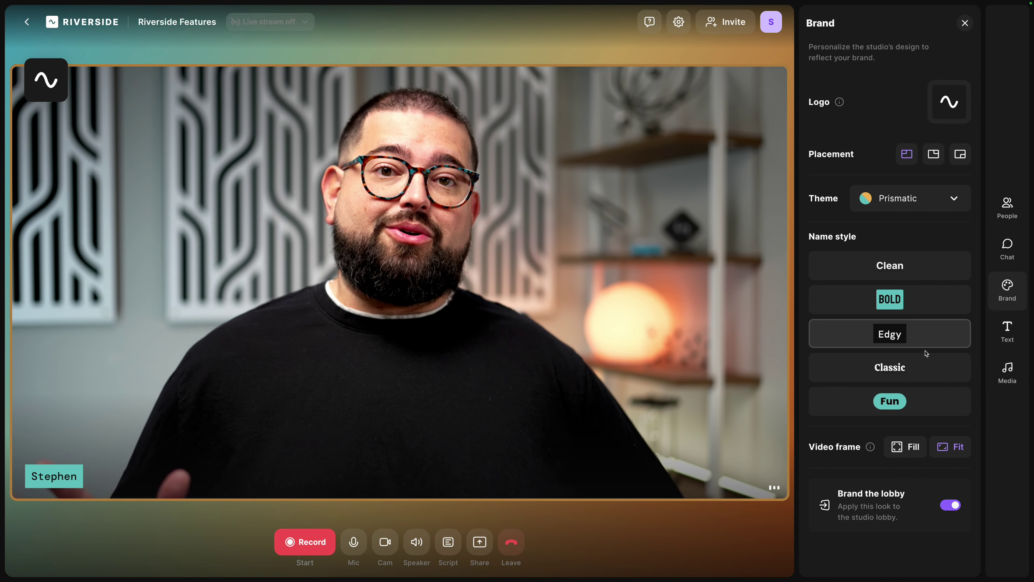
left_click(928, 292)
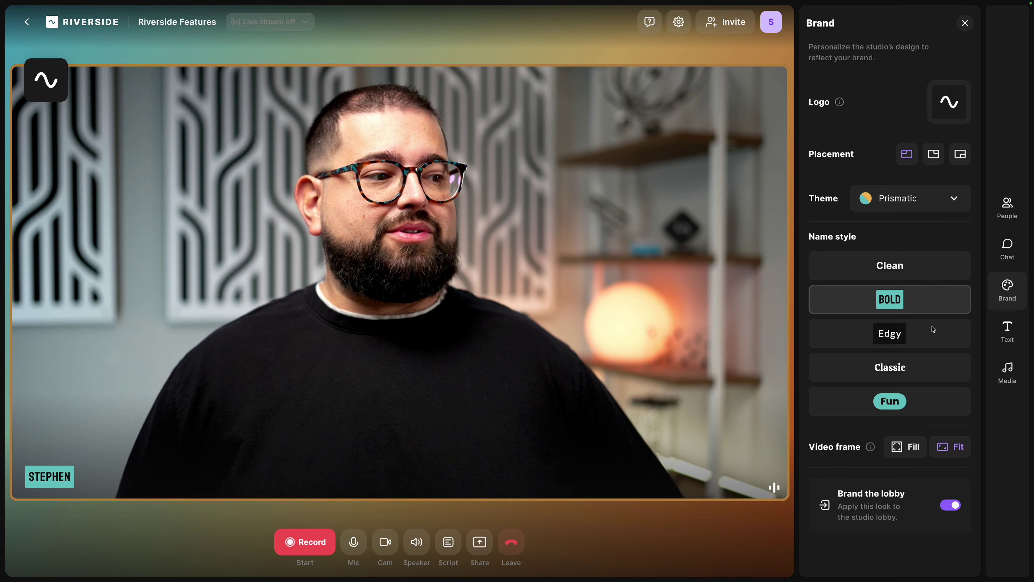
left_click(909, 449)
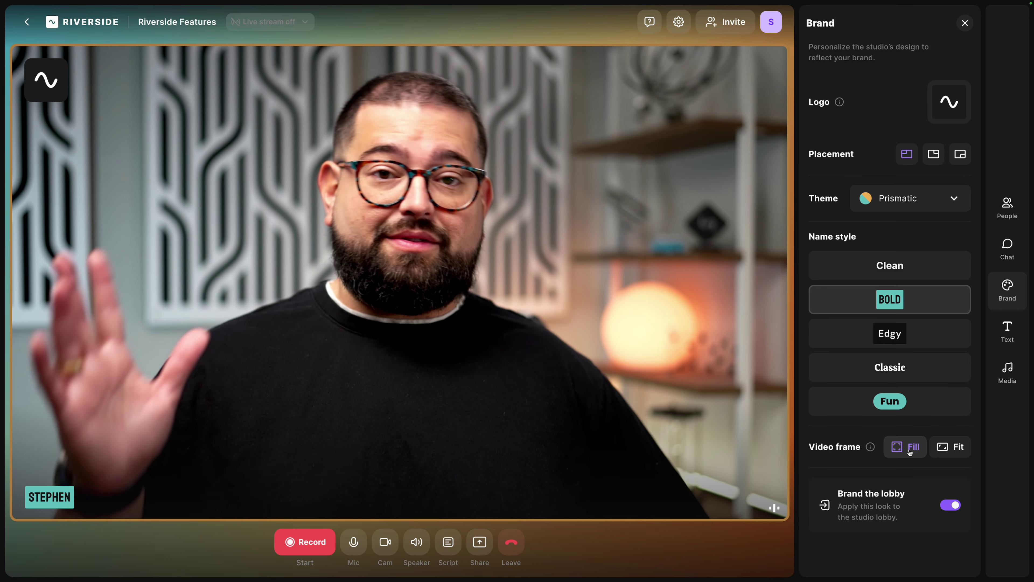
left_click(945, 446)
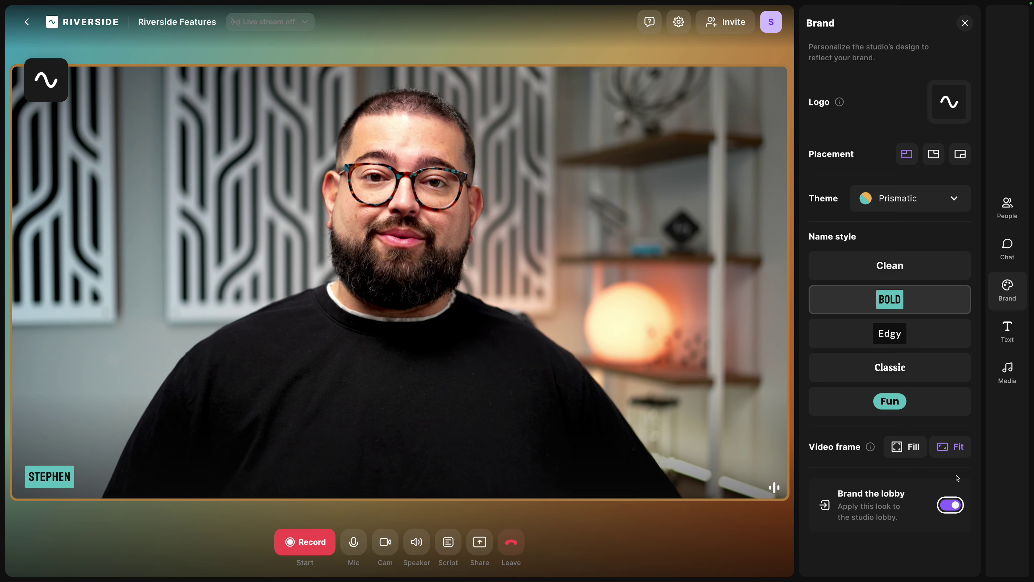
Step: Hide the RIVERSIDE.FM lower third, then show it again with the 5-second timer
left_click(1008, 341)
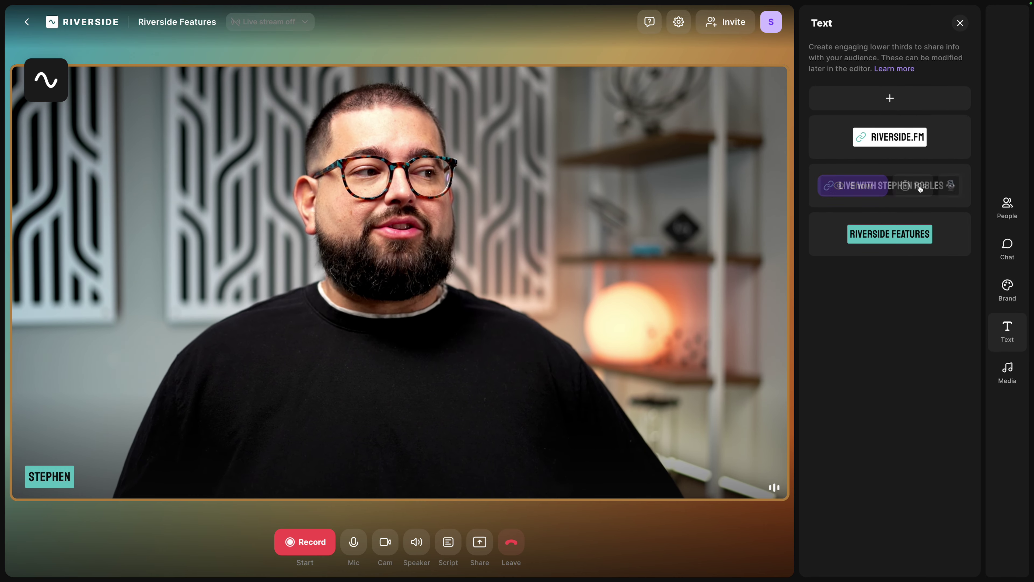
mouse_move(895, 140)
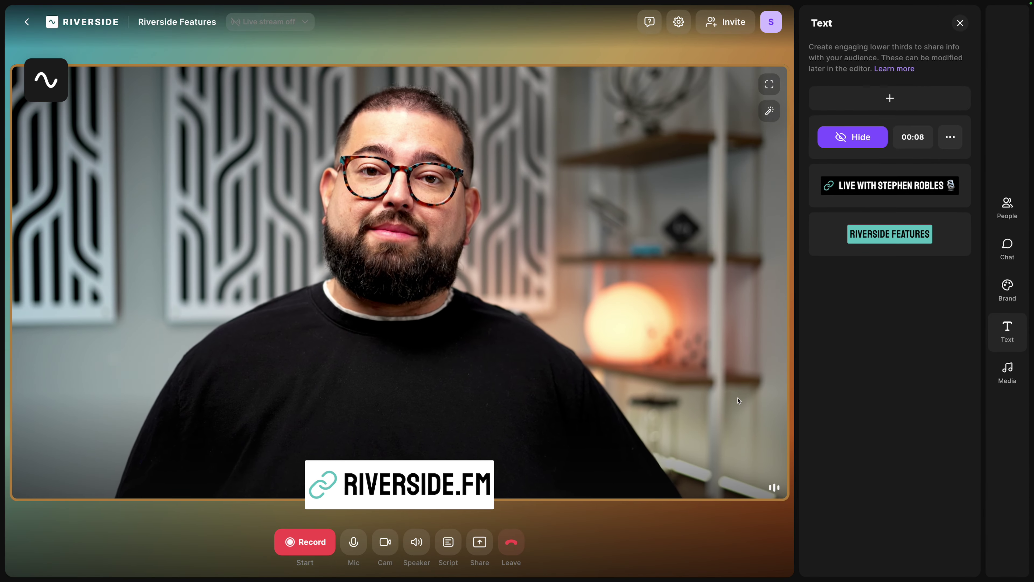
left_click(855, 137)
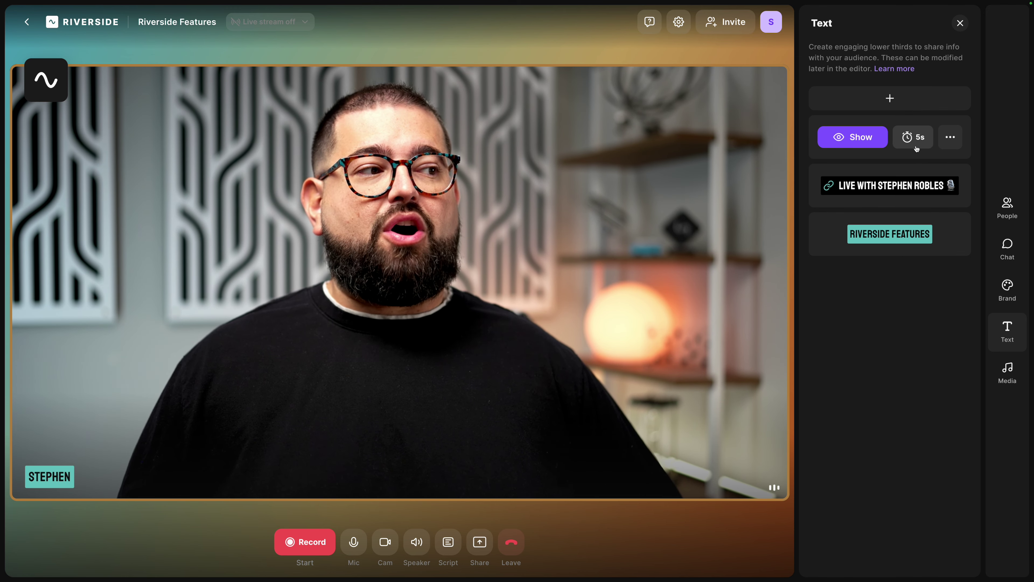
left_click(863, 138)
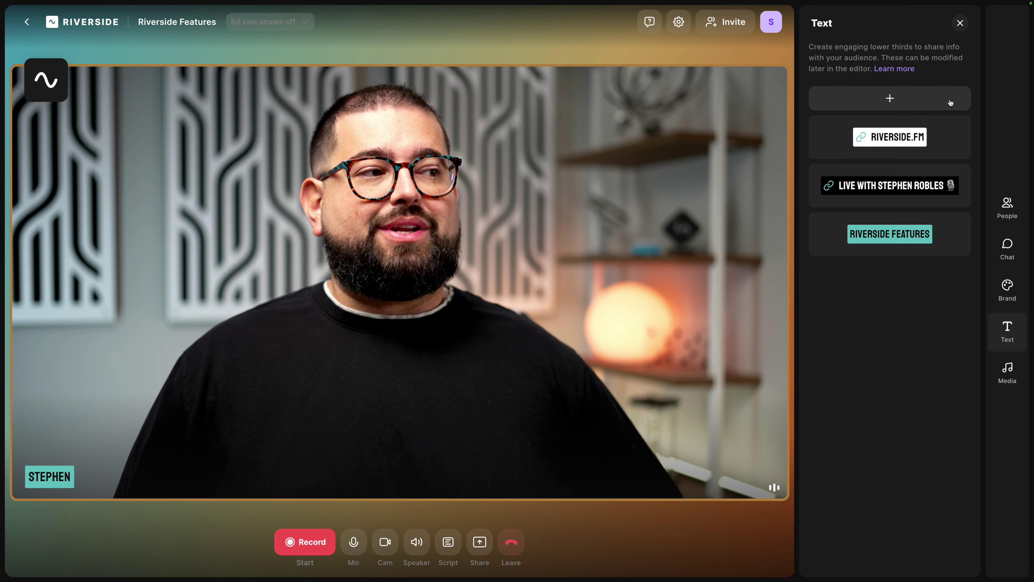
Step: Create a new name lower third with the person's name and Large text size
left_click(892, 98)
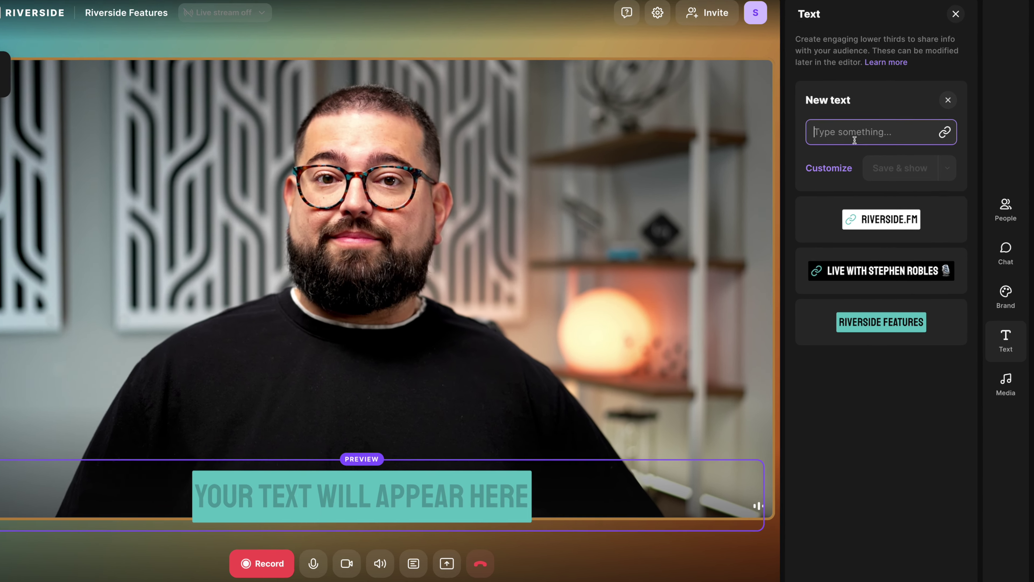
type("Ryan Reynolds")
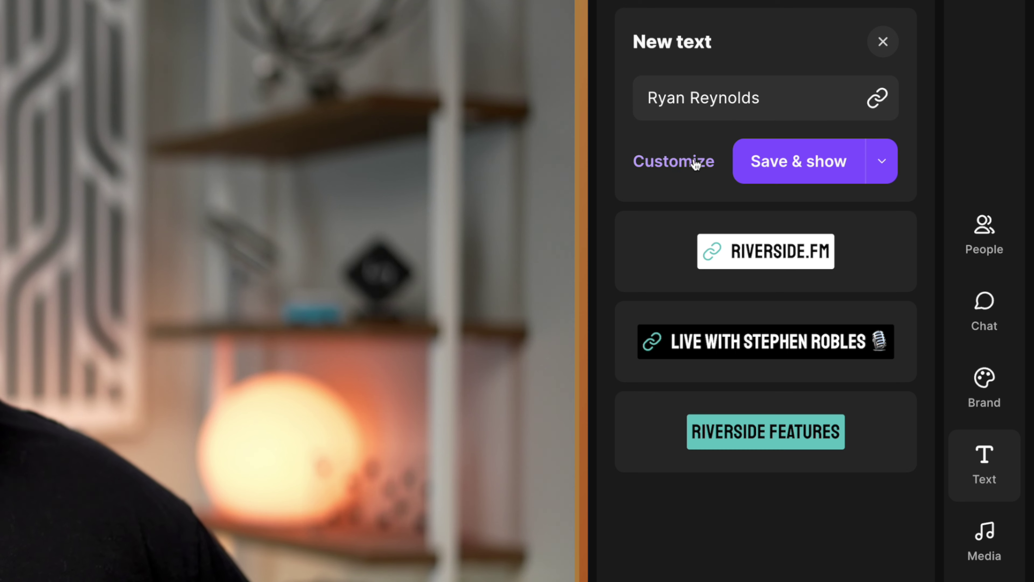
left_click(677, 167)
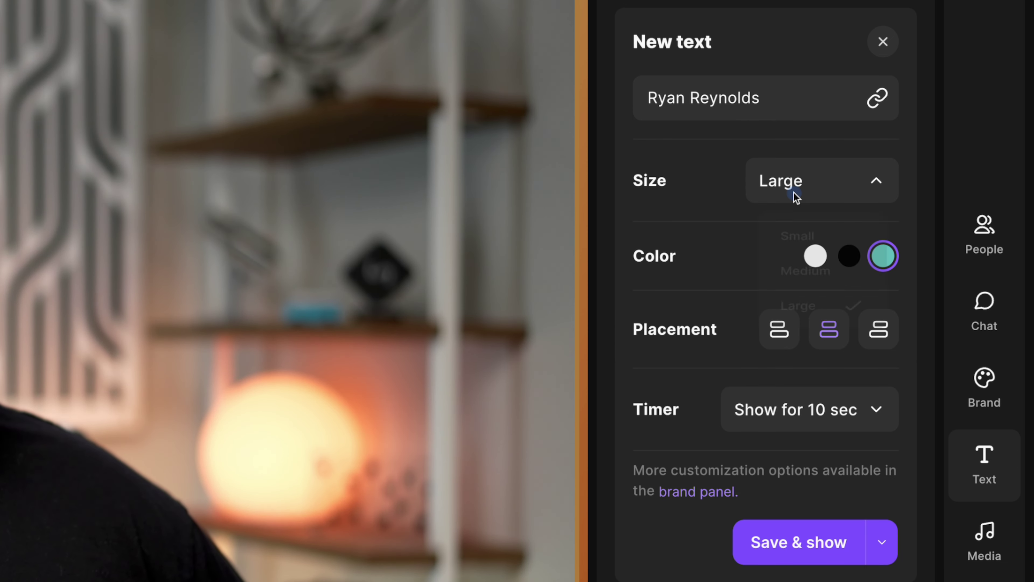
left_click(797, 296)
left_click(794, 181)
left_click(793, 345)
left_click(816, 256)
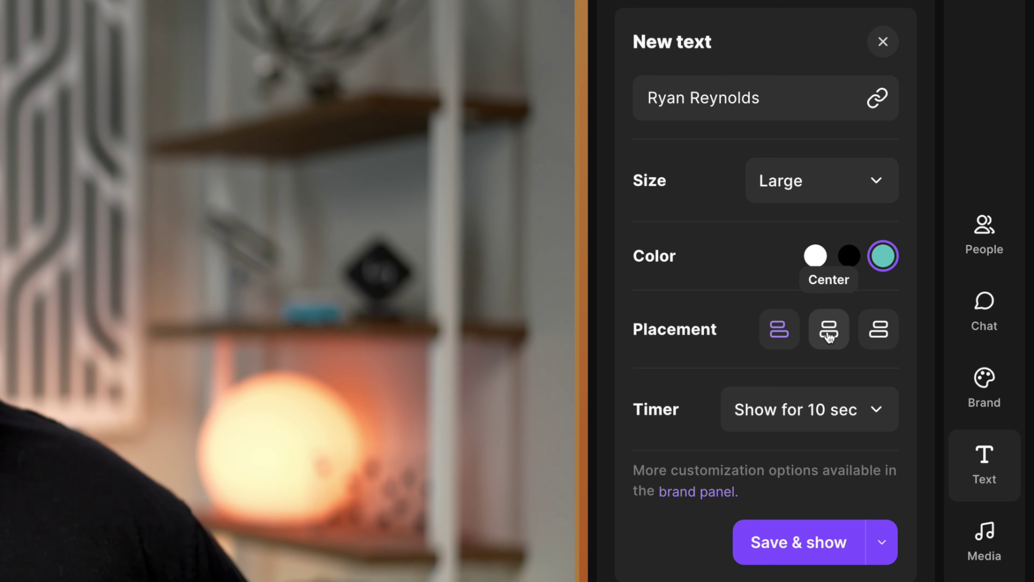
Step: Set the lower third's timer to 5 seconds and save it for later
left_click(831, 436)
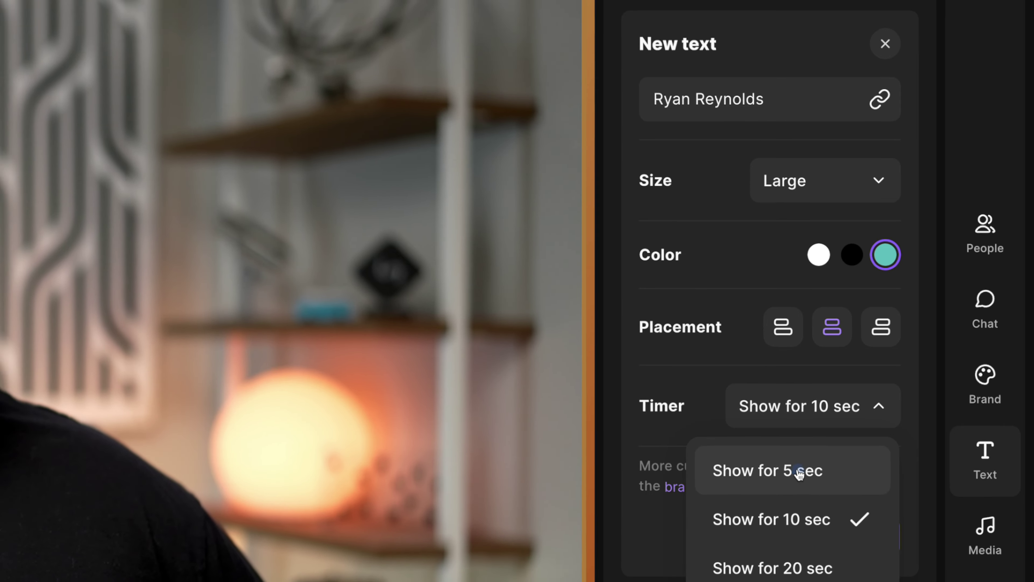
left_click(799, 472)
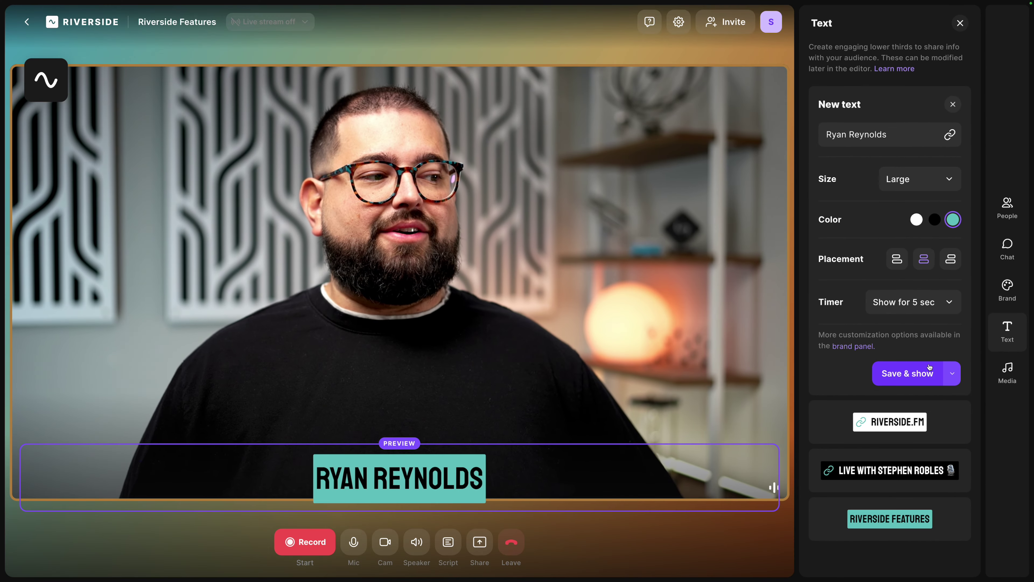
left_click(954, 374)
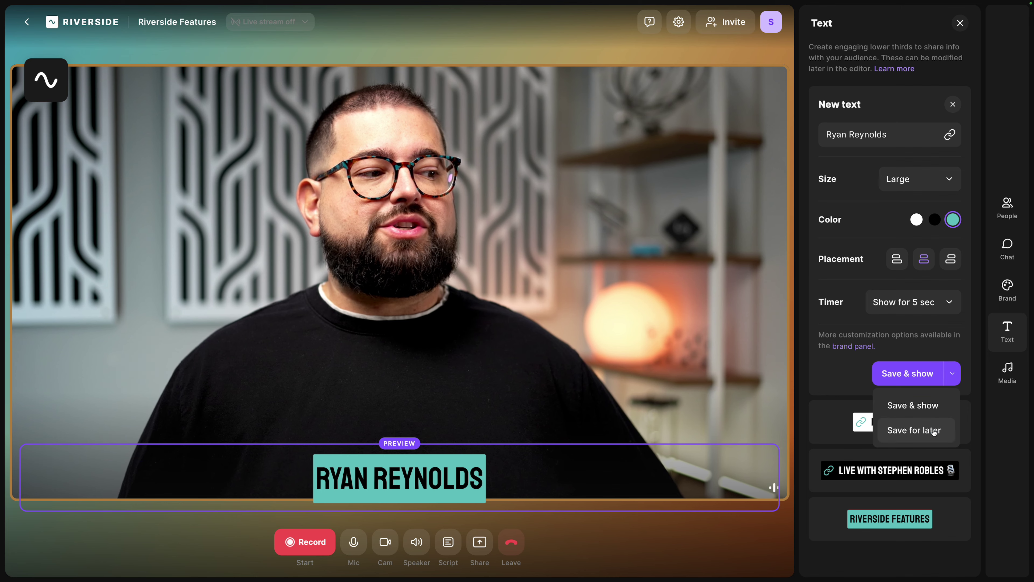
left_click(907, 430)
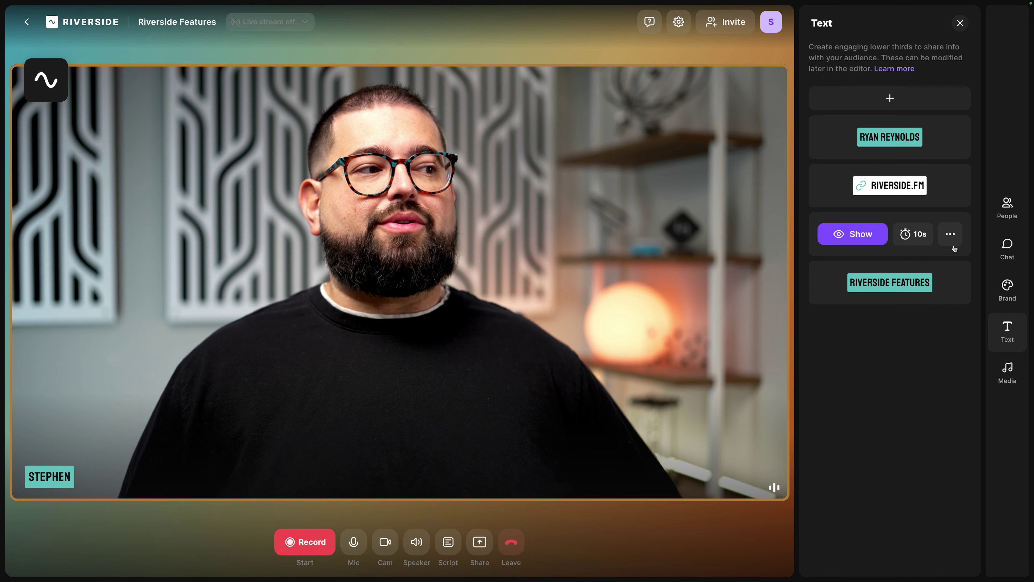
Step: Show the saved name lower third on the video, then open the Media library
left_click(954, 139)
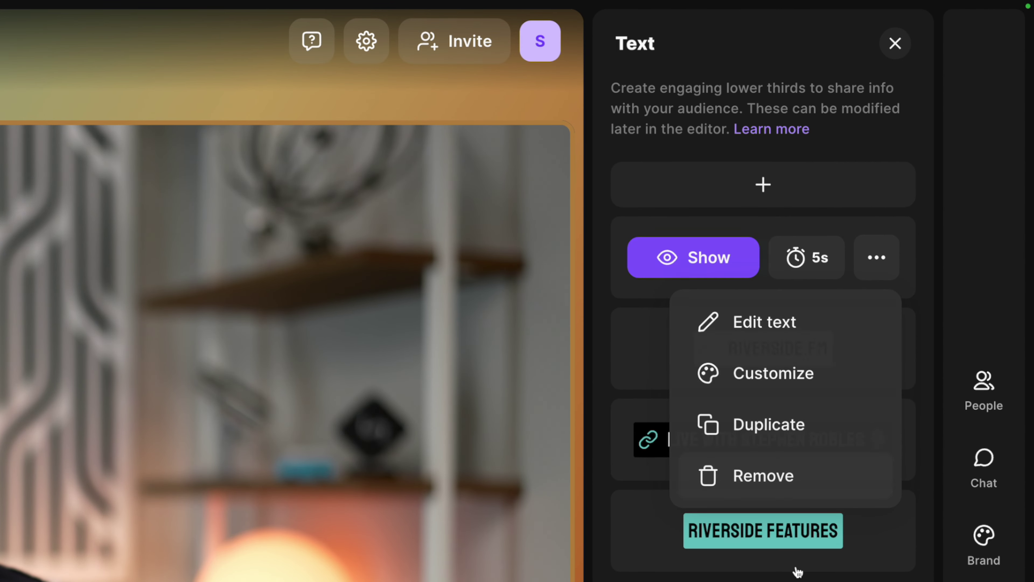
left_click(797, 511)
mouse_move(834, 265)
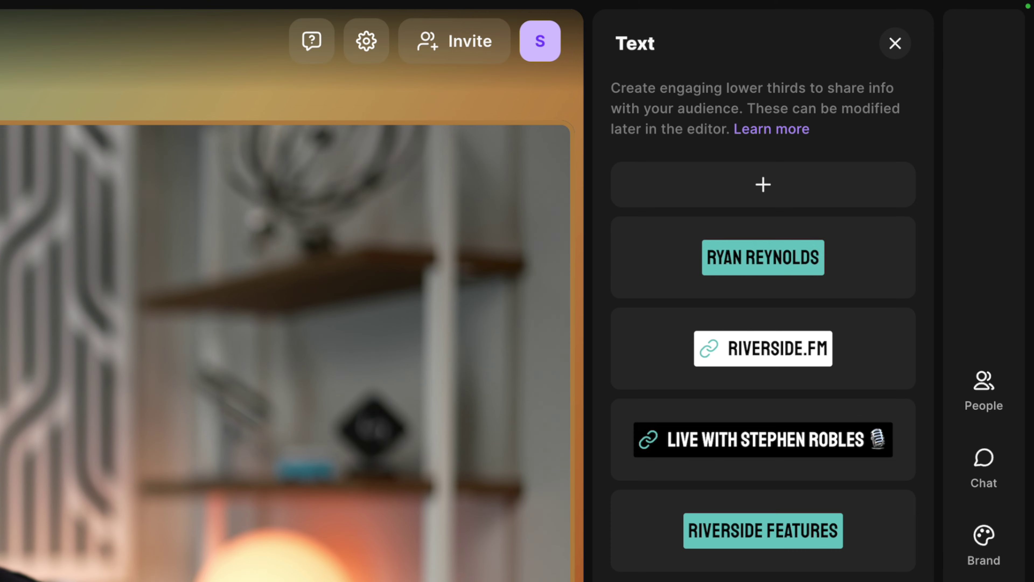
mouse_move(709, 266)
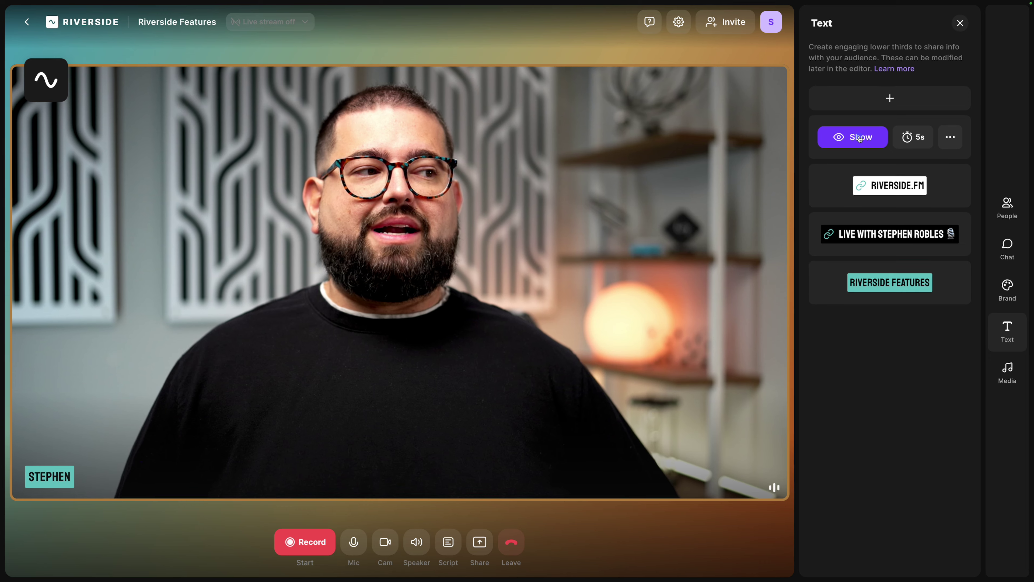
left_click(692, 257)
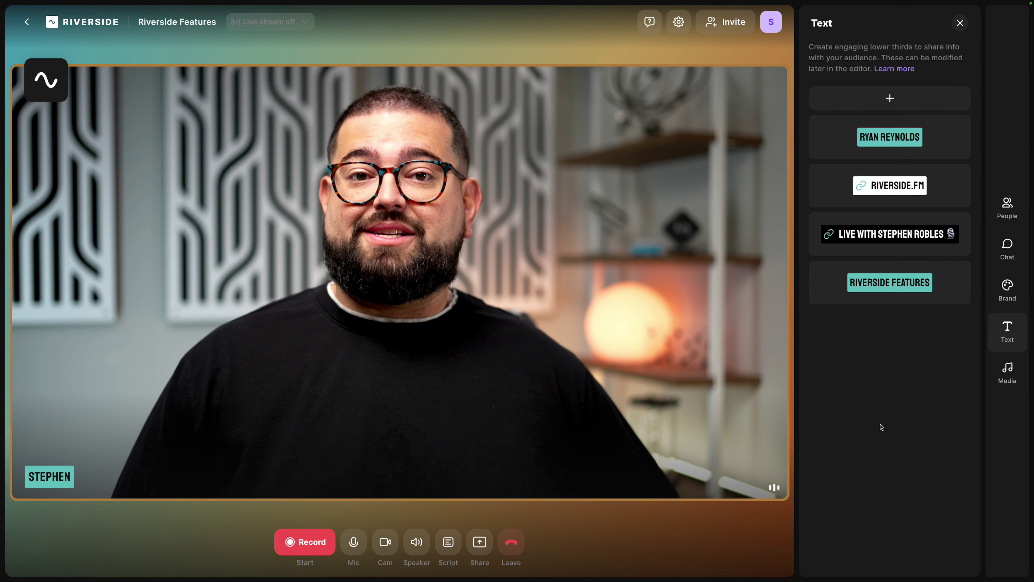
left_click(1009, 368)
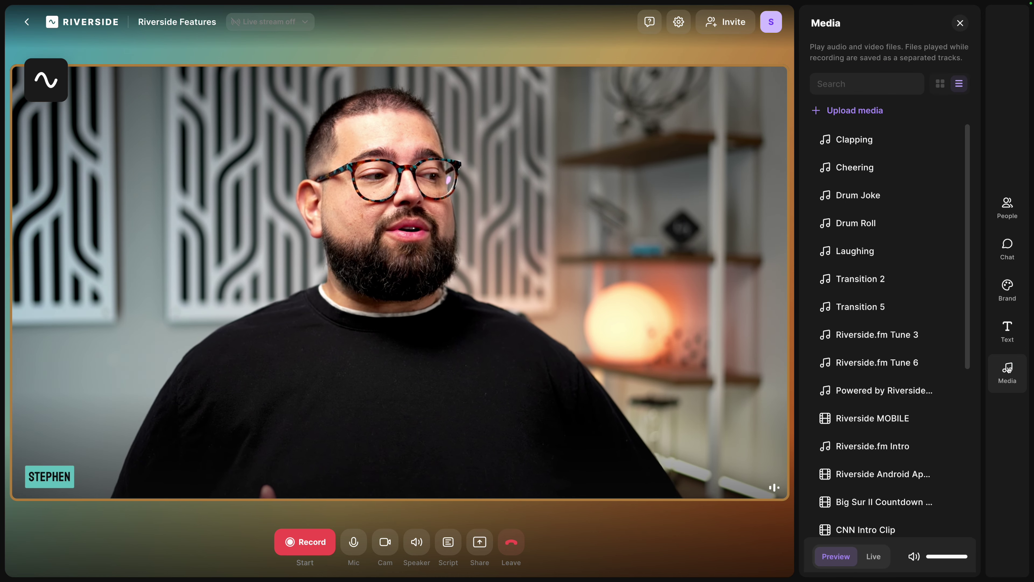
Step: Scroll the media list, switch to Chat, then open the People recording overview
scroll(920, 393, "down", 6)
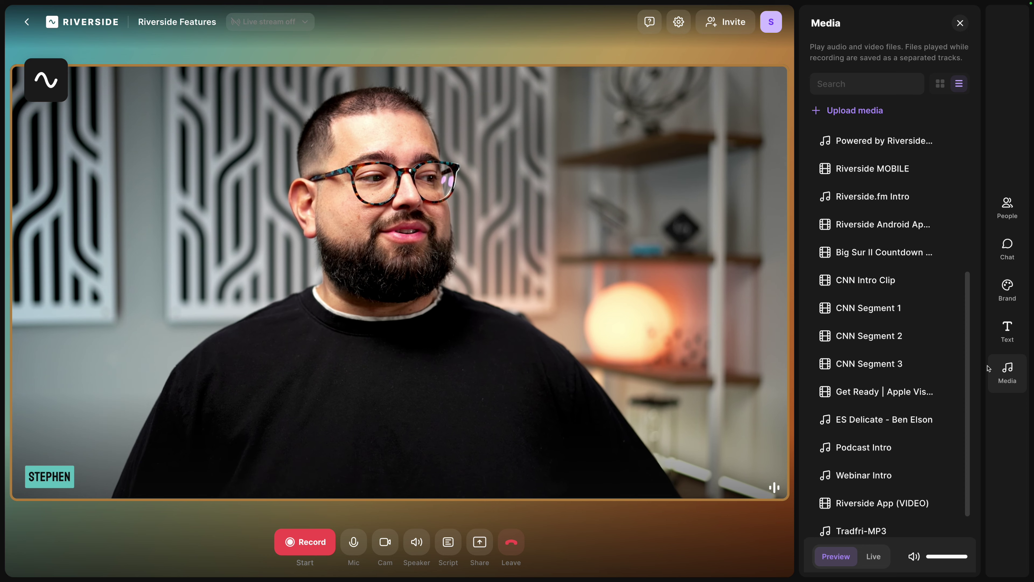
left_click(1006, 260)
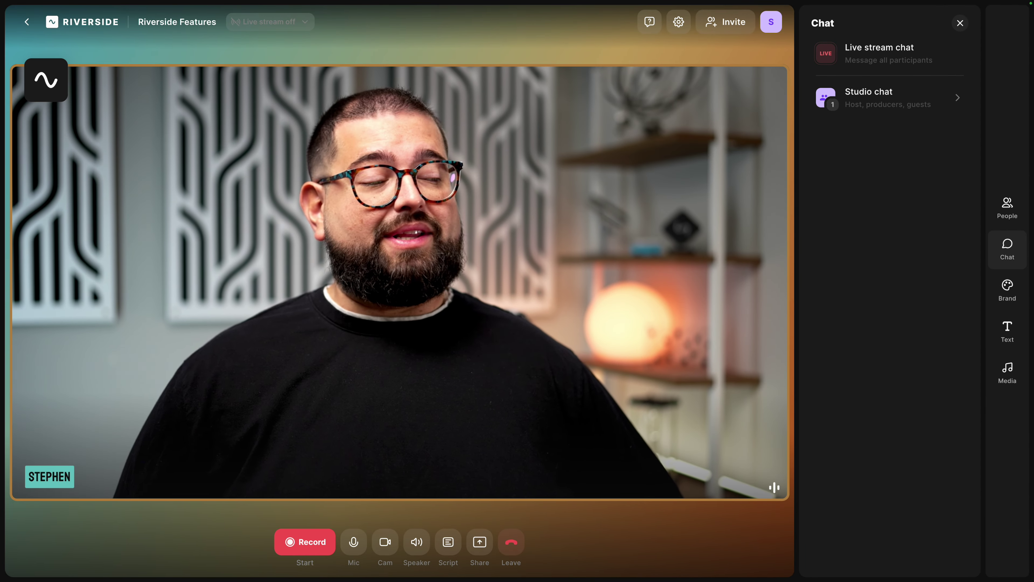
left_click(992, 199)
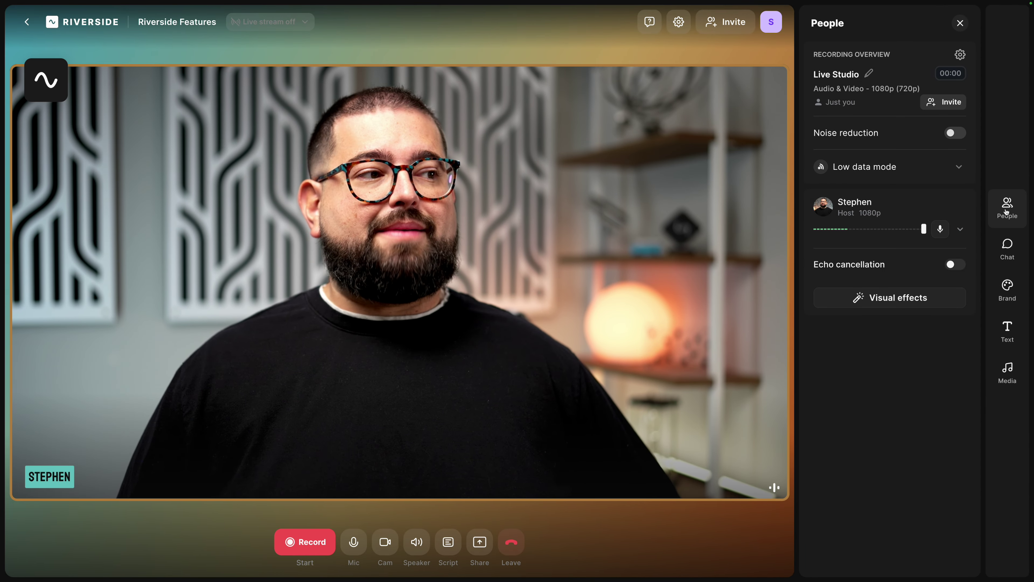
Step: Expand and collapse Low data mode and the host's device settings, then open Live stream destinations
left_click(959, 167)
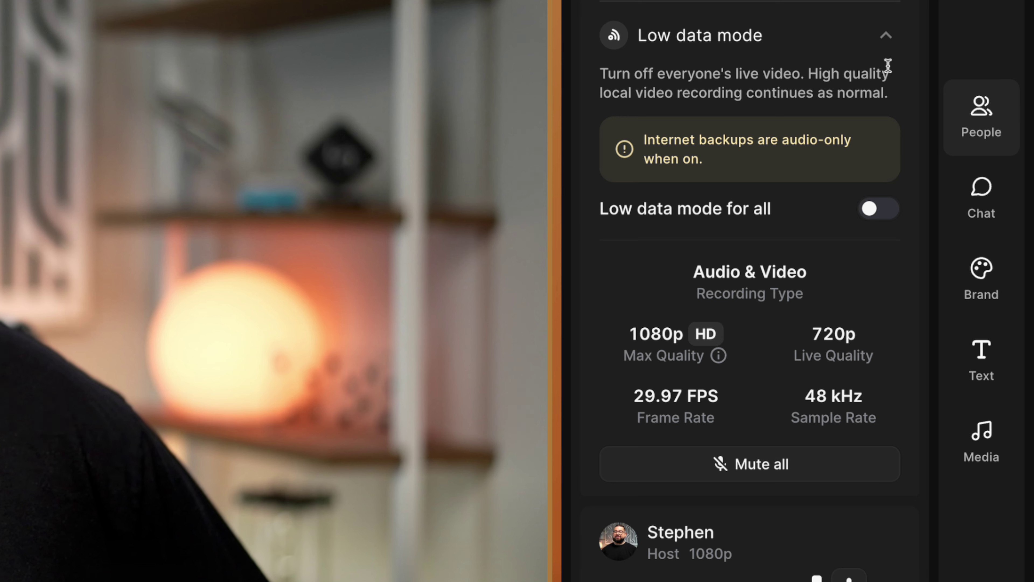
left_click(890, 45)
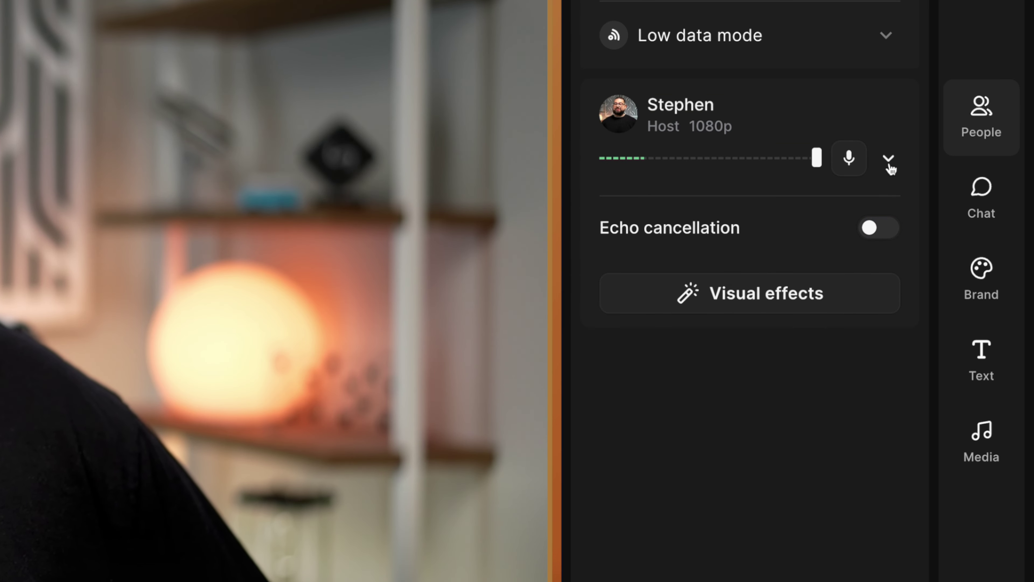
left_click(889, 163)
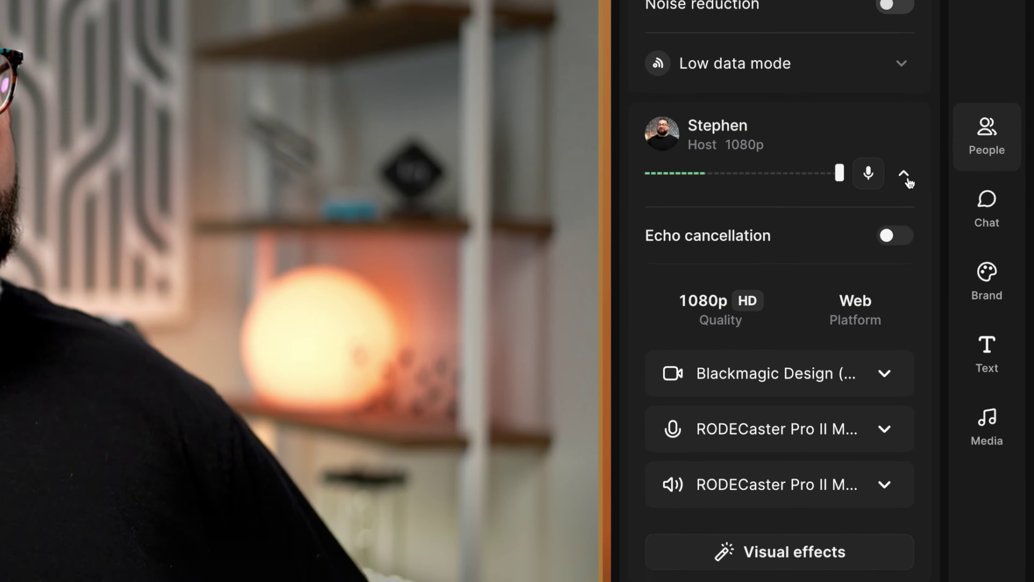
left_click(896, 166)
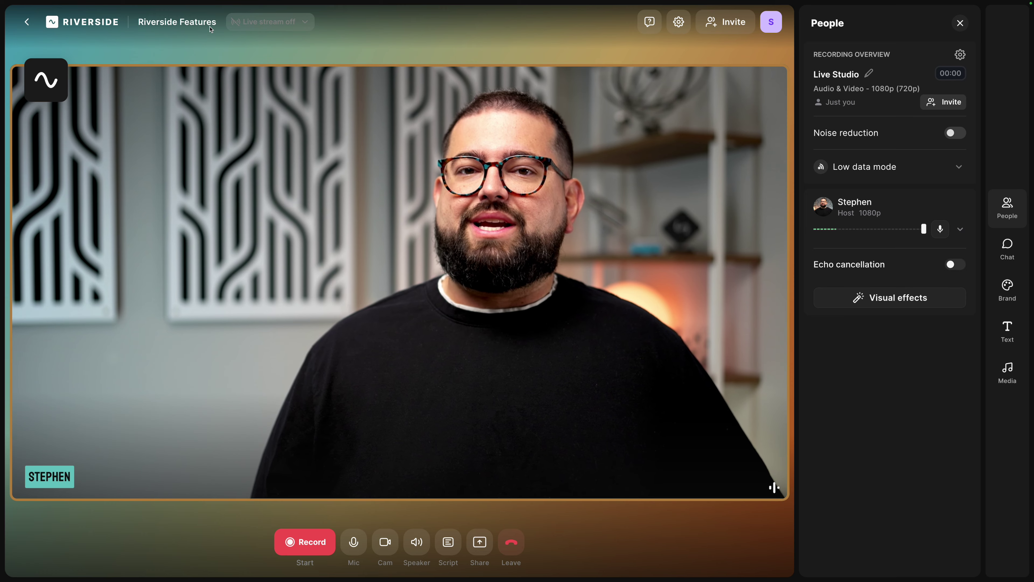
left_click(276, 30)
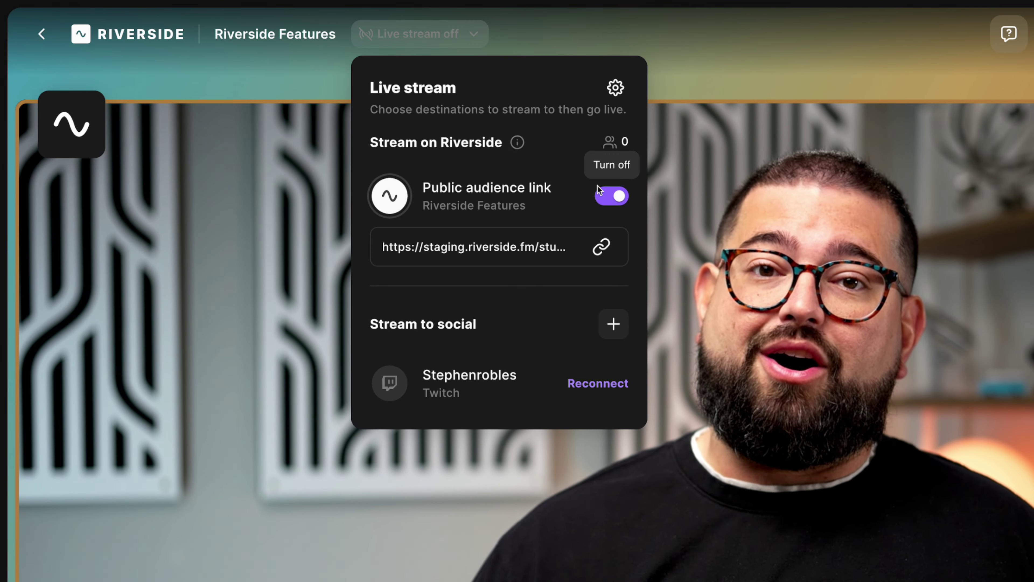
Step: Keep the live stream video quality at 1080p, then return to the social platform list
left_click(617, 90)
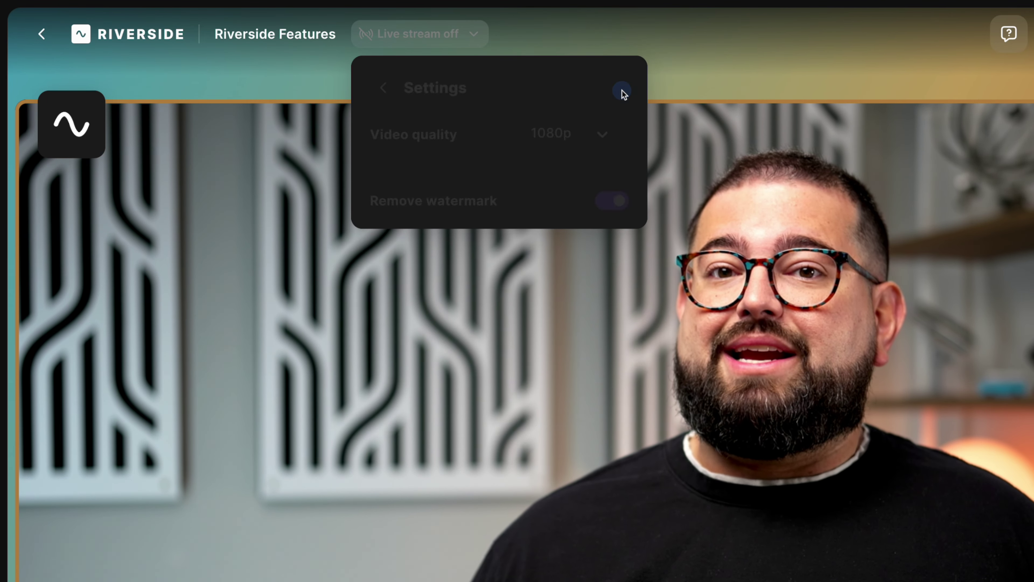
left_click(613, 135)
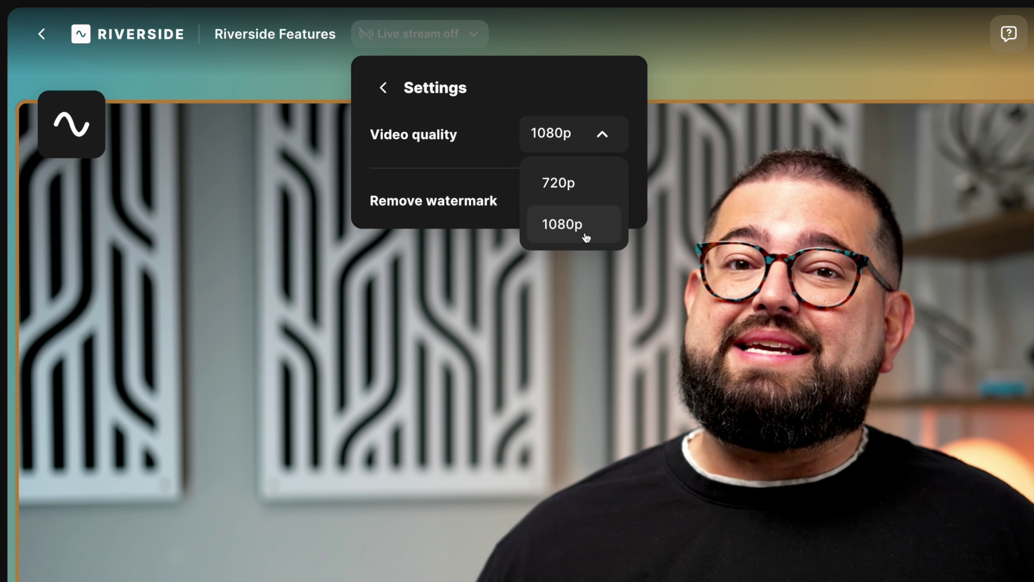
left_click(586, 237)
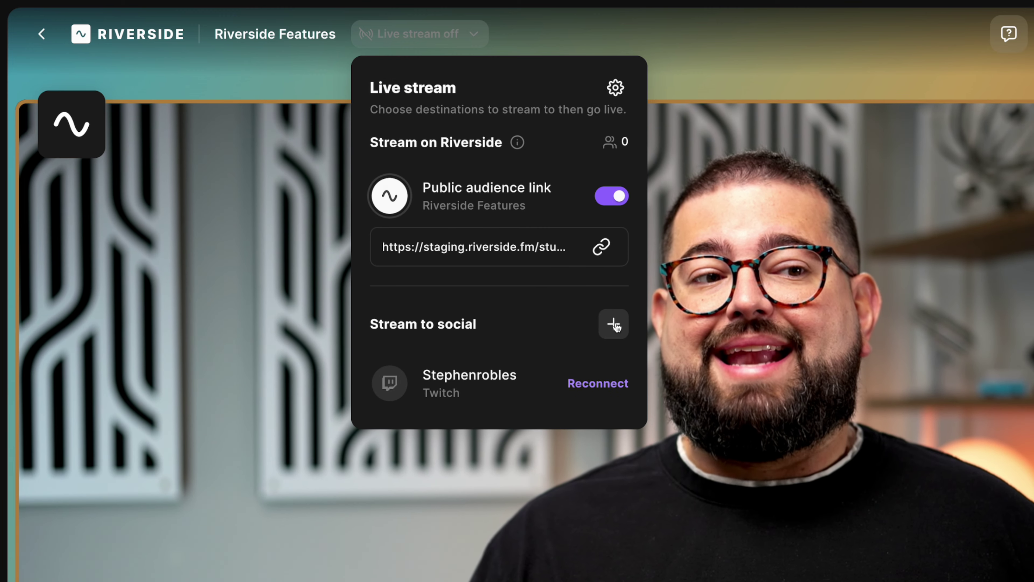
left_click(616, 325)
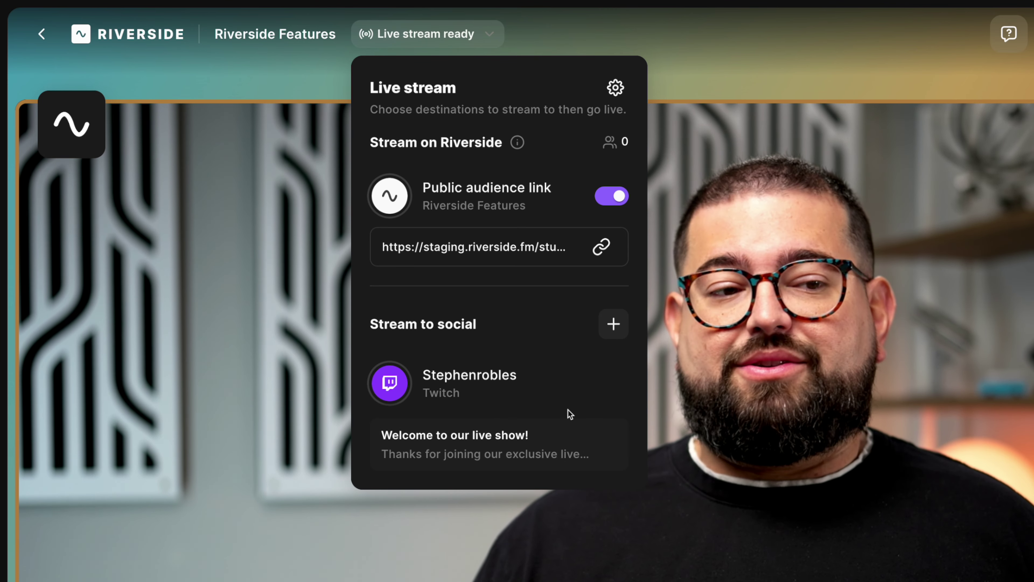
Step: Toggle Twitch streaming off and back on, then connect a YouTube account as another destination
left_click(575, 390)
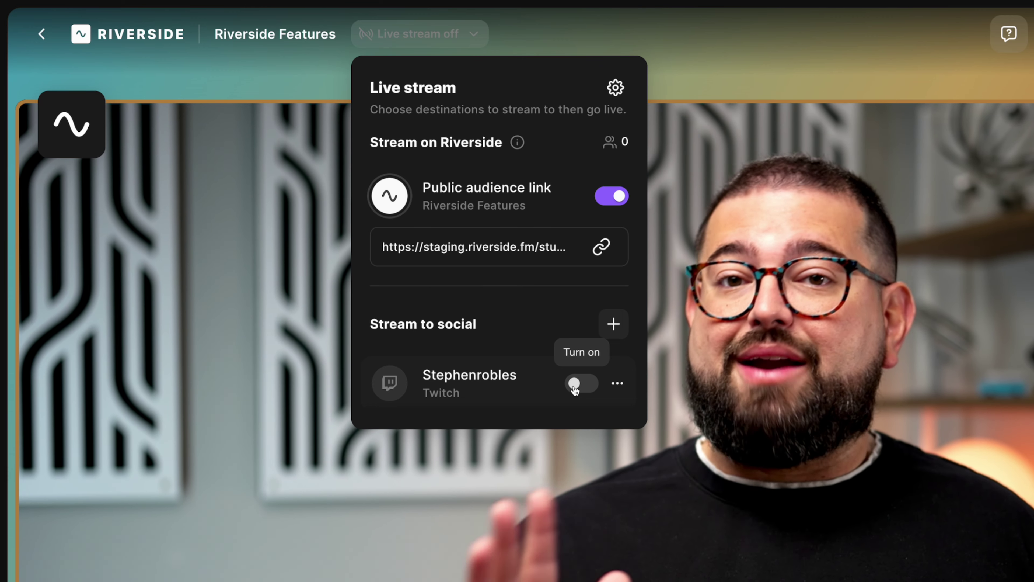
left_click(575, 391)
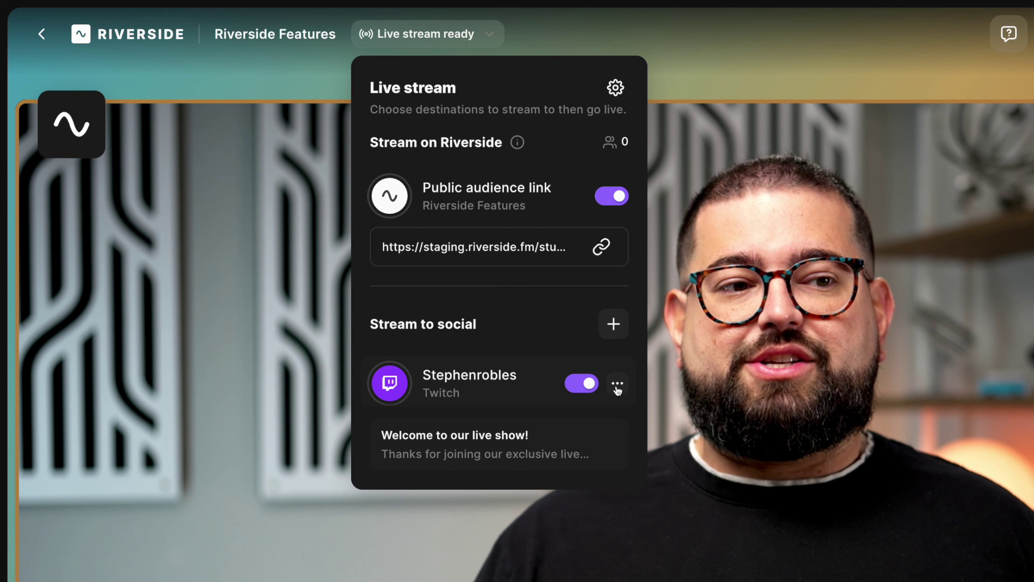
left_click(617, 384)
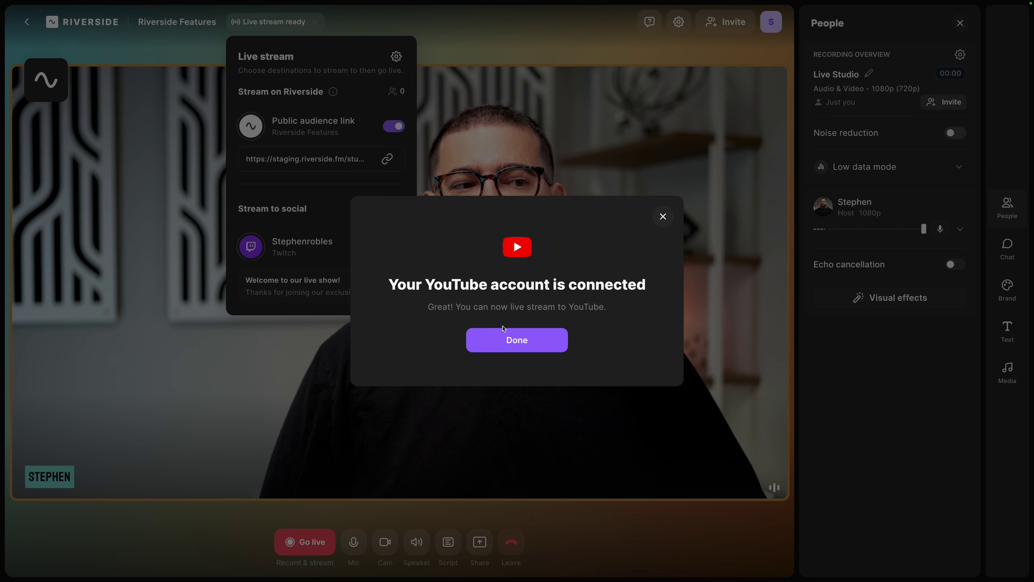
left_click(505, 338)
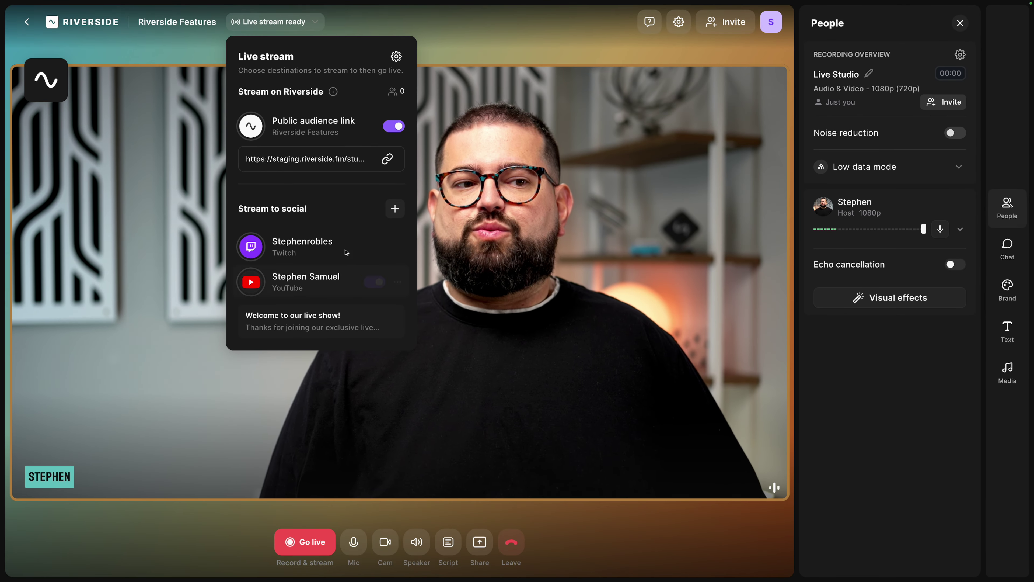
left_click(394, 208)
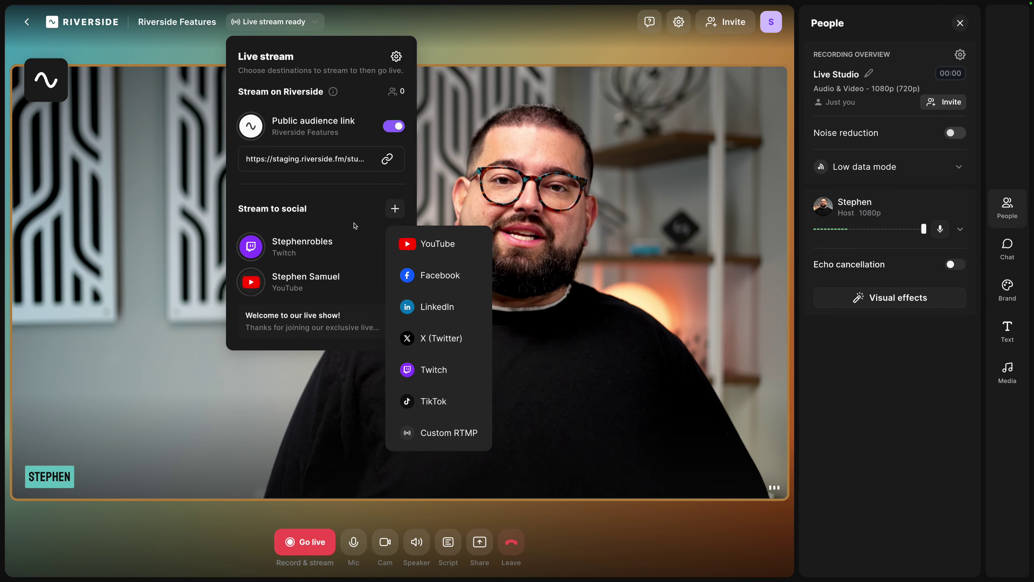
left_click(349, 234)
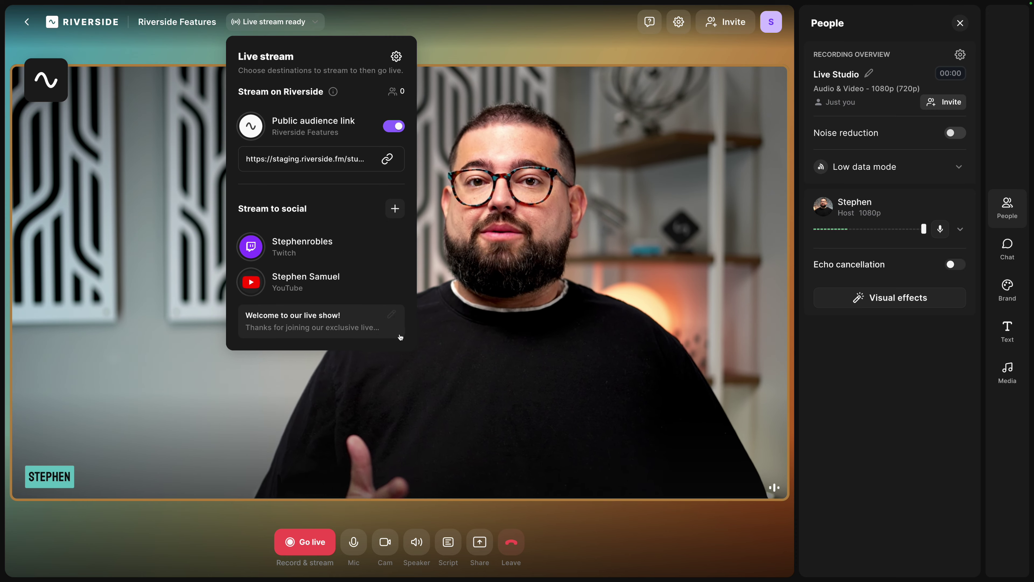
left_click(392, 315)
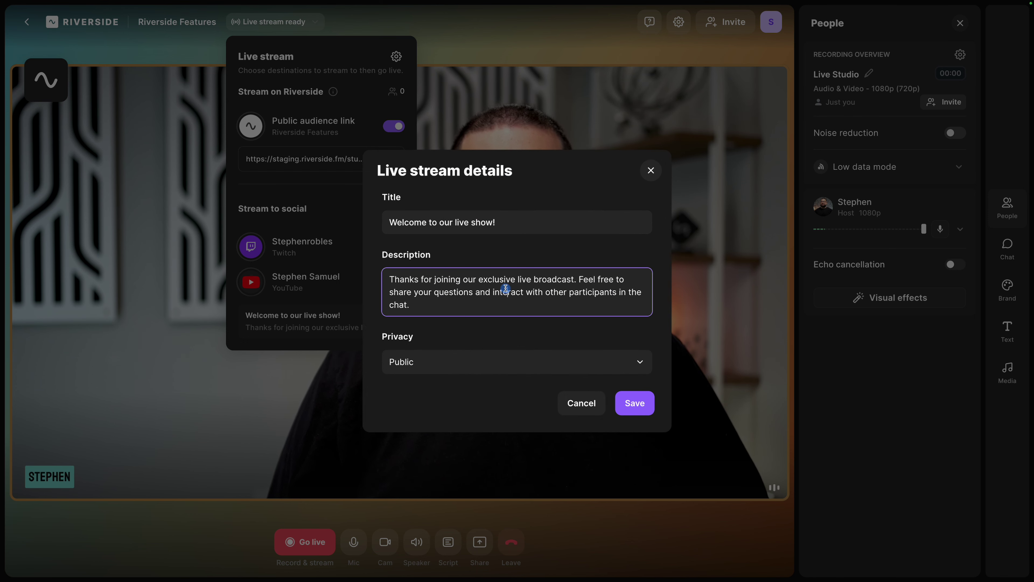
left_click(489, 366)
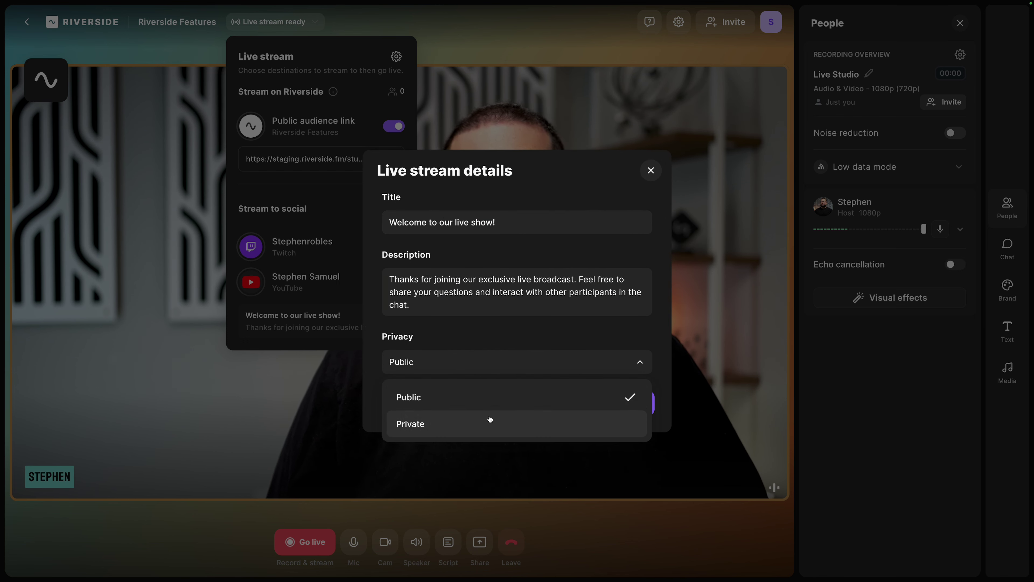
left_click(525, 330)
left_click(335, 54)
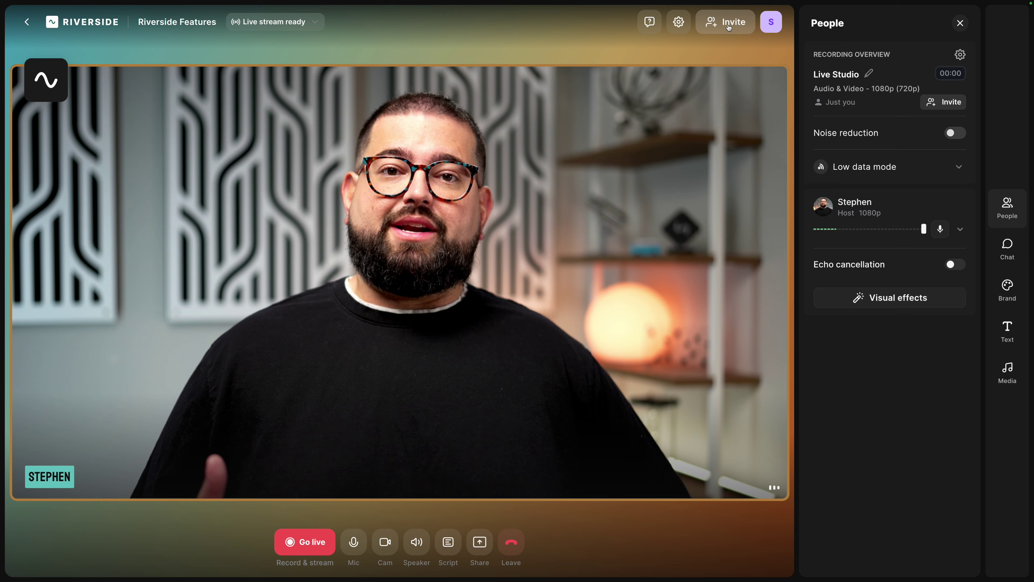
Step: View and dismiss the Invite People options while the guest joins the studio
left_click(722, 28)
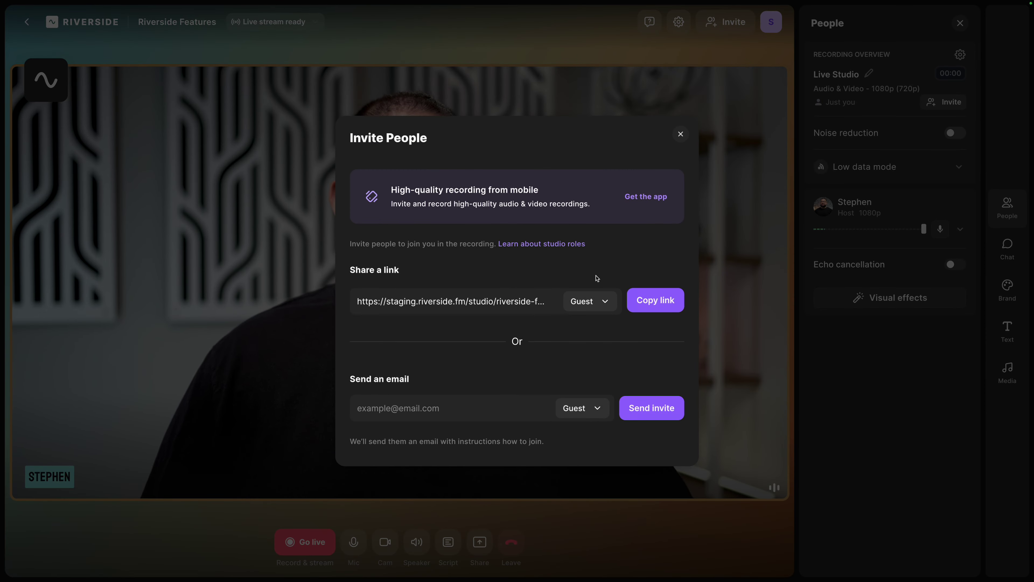
left_click(681, 135)
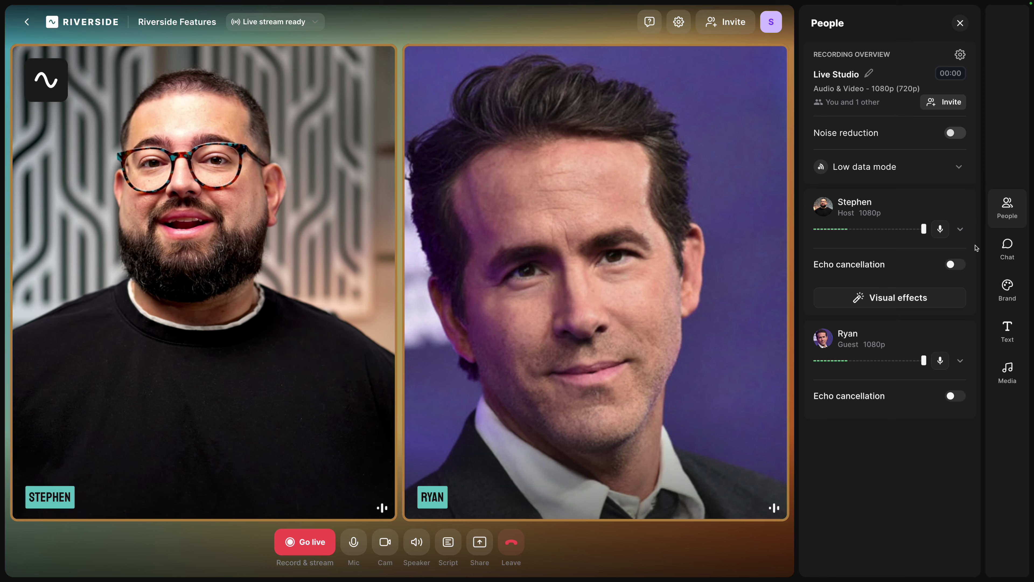
left_click(325, 543)
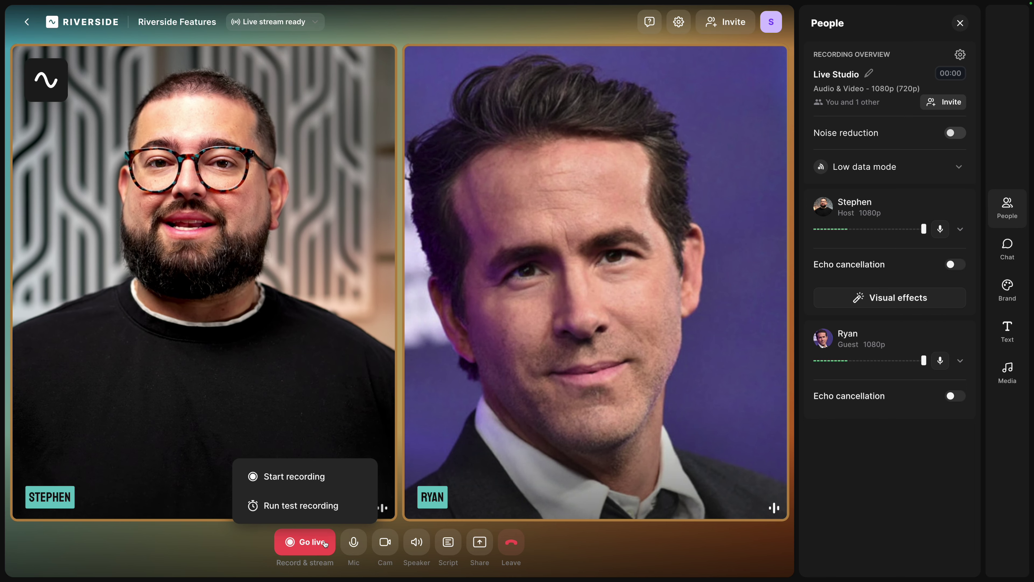
Step: Go live and start recording, then preview the running Twitch and YouTube streams
left_click(325, 543)
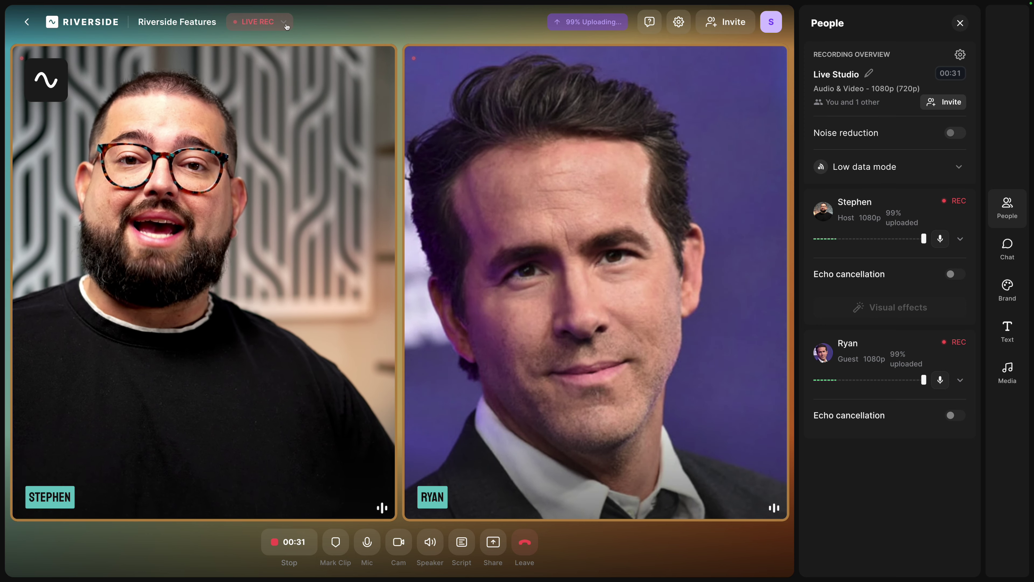
left_click(285, 24)
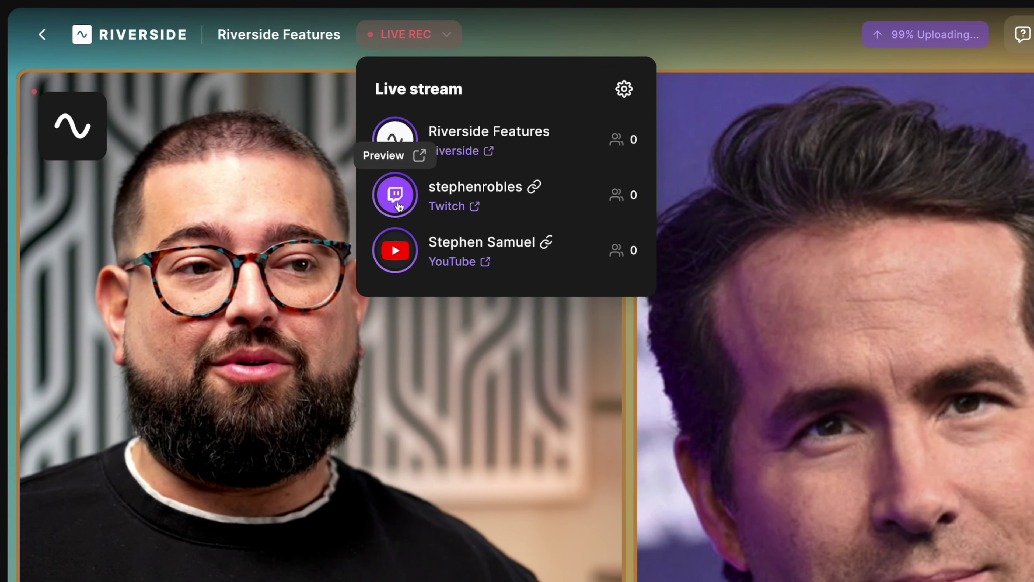
left_click(401, 218)
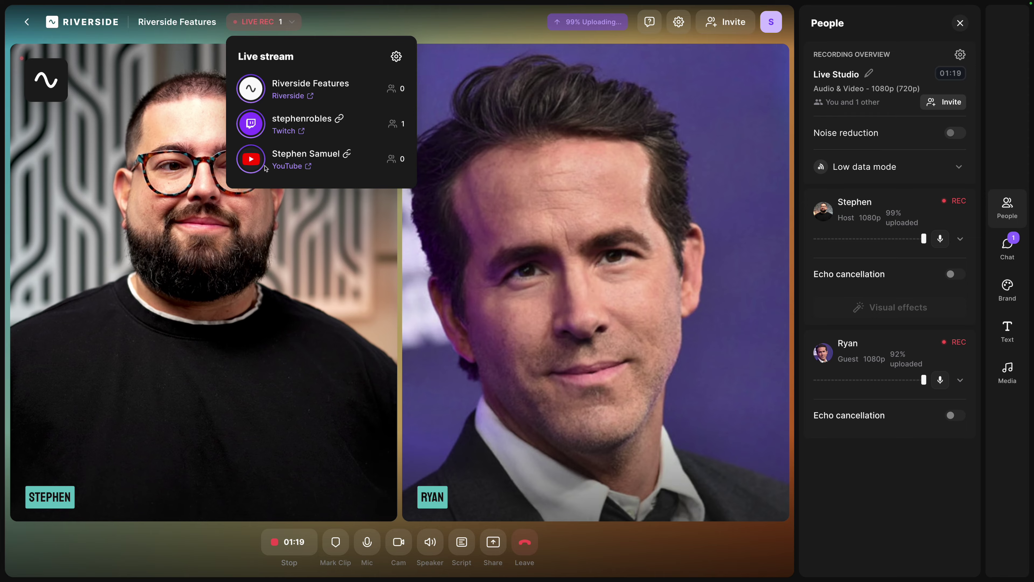
left_click(260, 162)
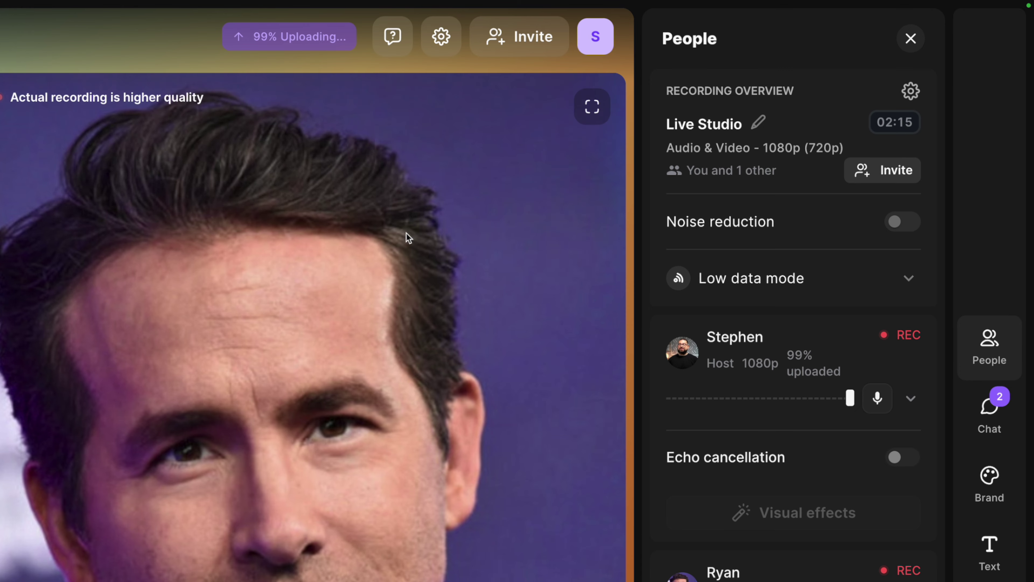
left_click(985, 429)
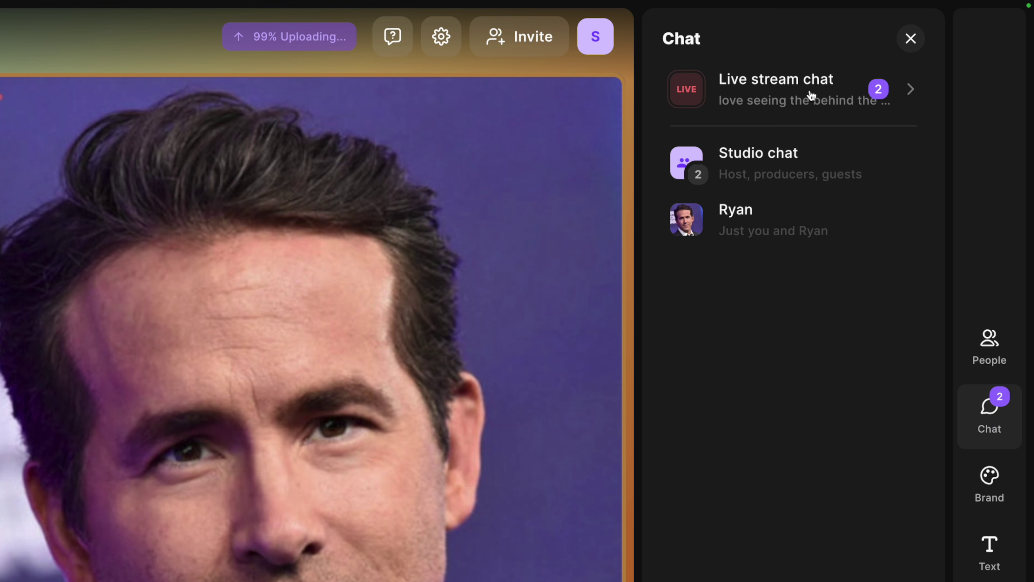
Step: Show a viewer's live chat comment on stream with its auto-hide timer set to Off
left_click(834, 97)
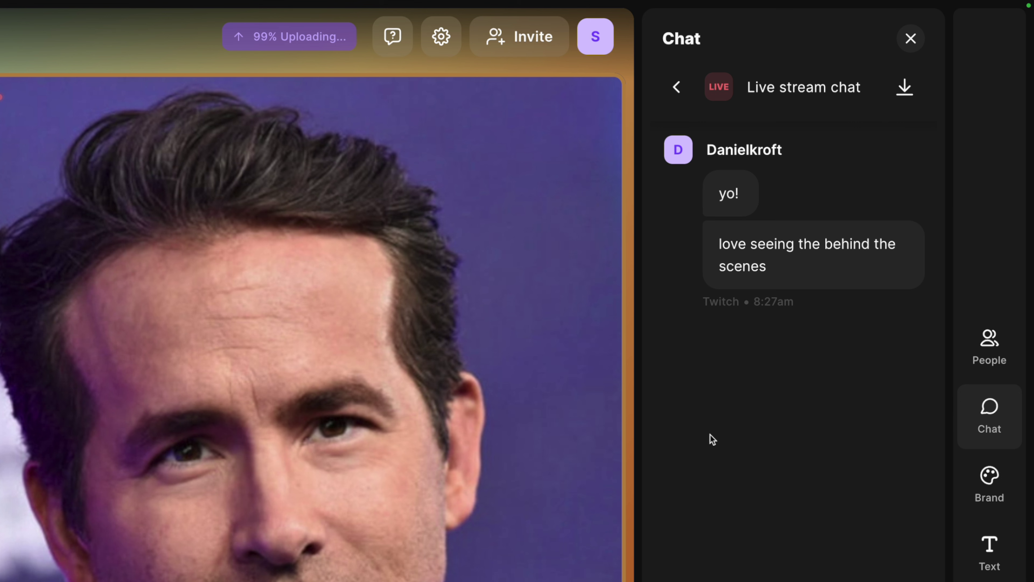
mouse_move(758, 263)
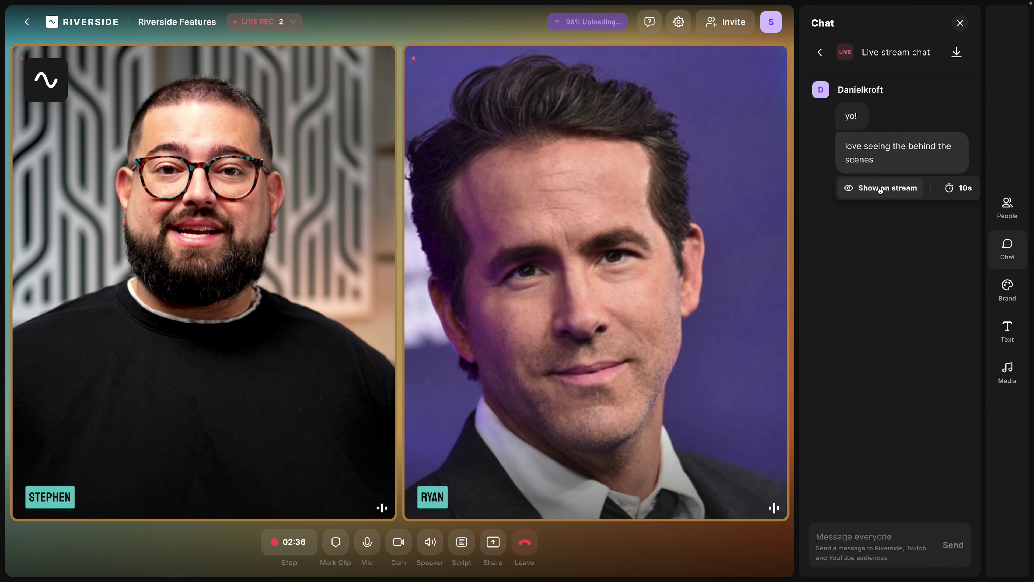
left_click(881, 188)
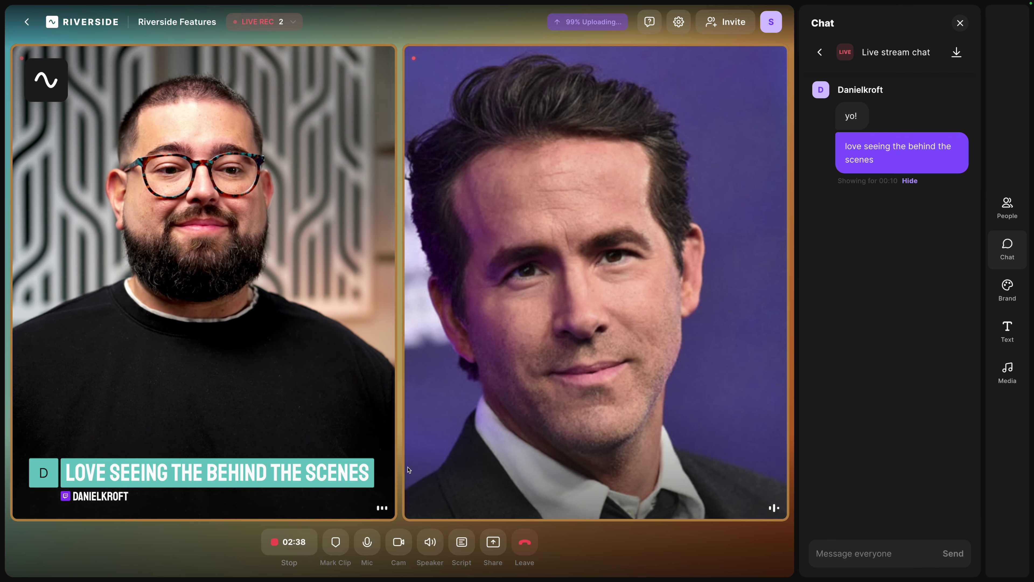
mouse_move(272, 500)
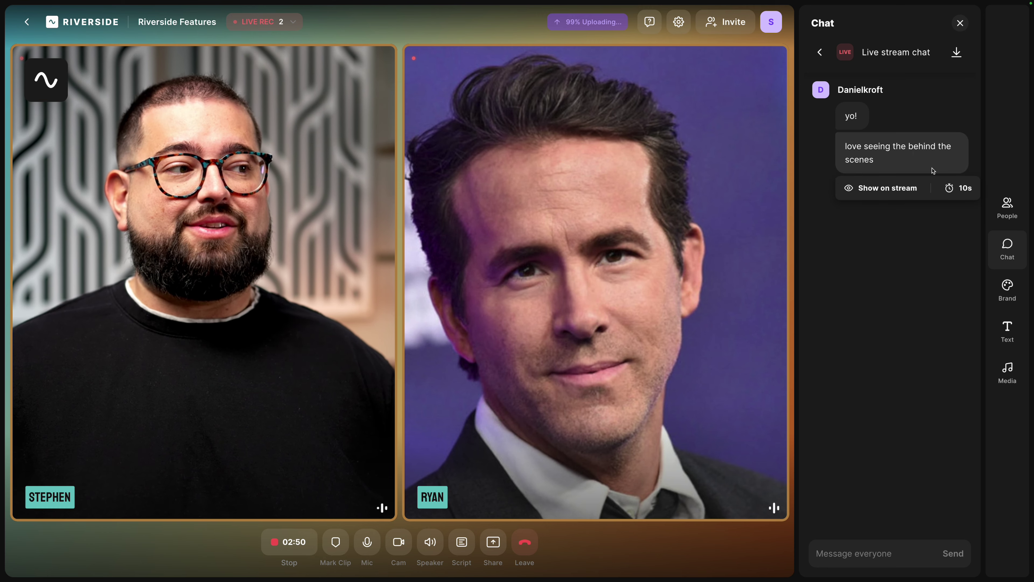
left_click(956, 193)
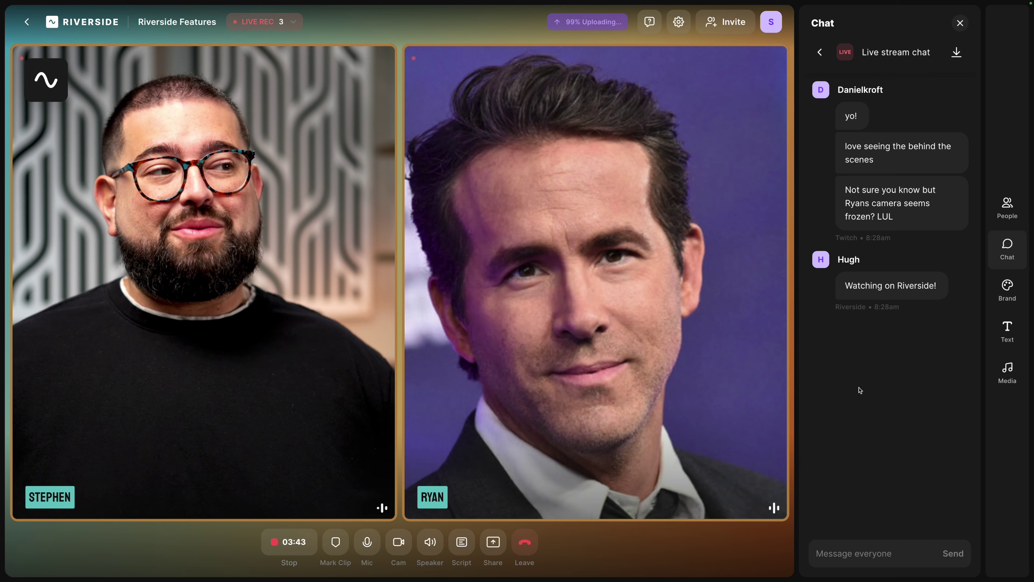
Step: Send 'Thanks everyone for watching!' to all live audiences
left_click(905, 553)
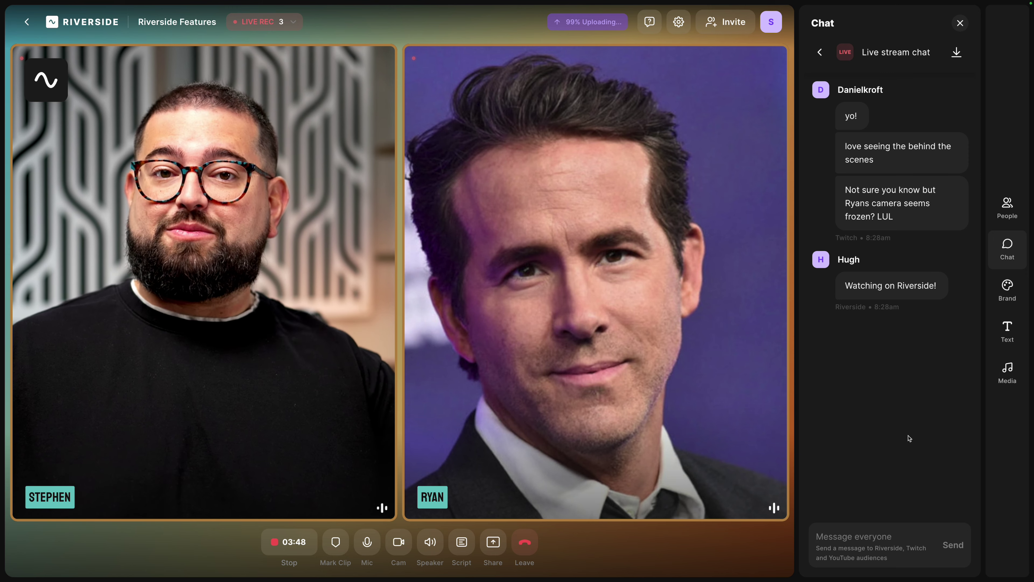
type("Thanks everyone for watching!")
key("Return")
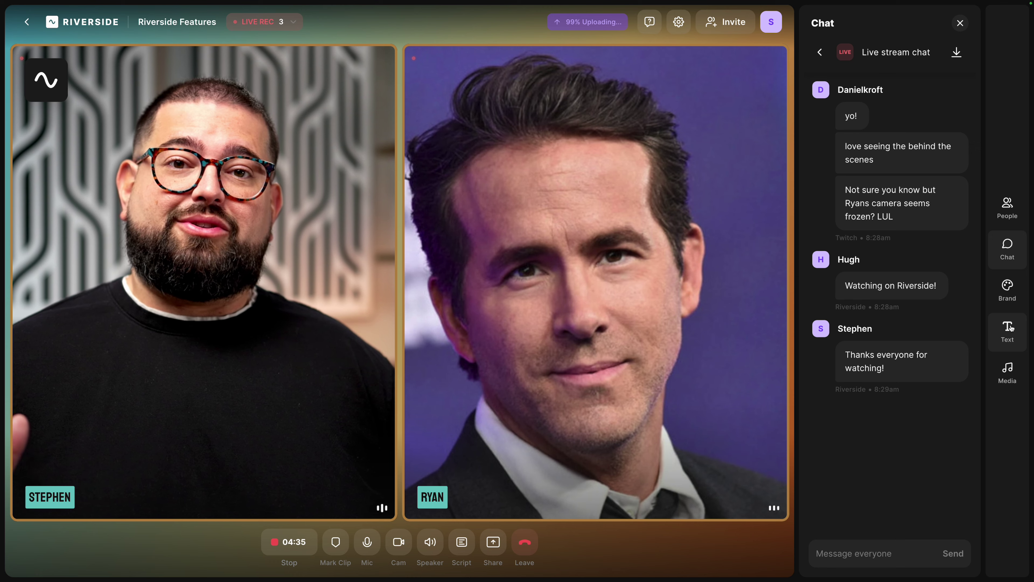
left_click(1009, 329)
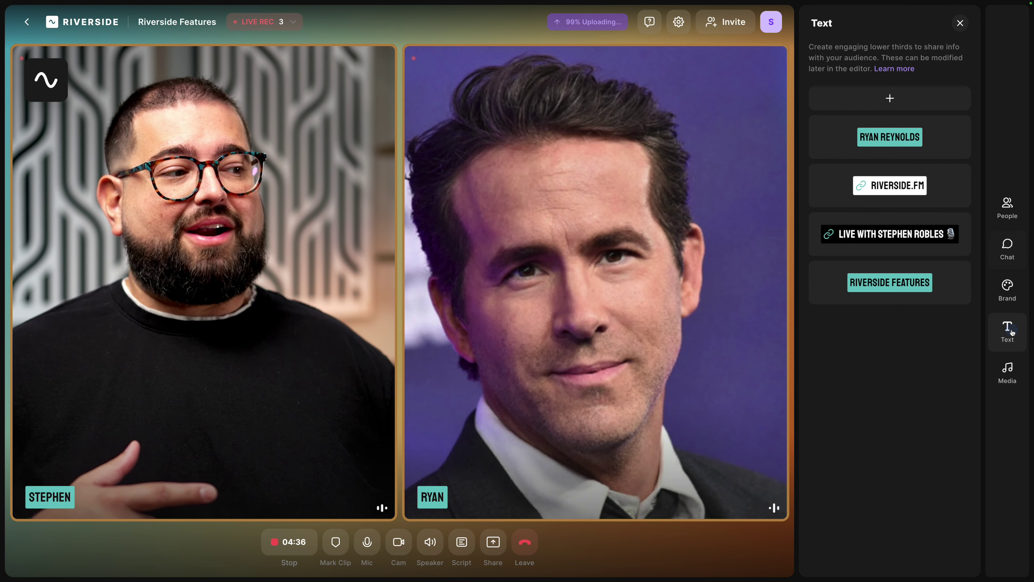
Step: Create a 'Deadpool X Wolverine' lower third timed to show for 5 seconds and put it on stream
left_click(899, 107)
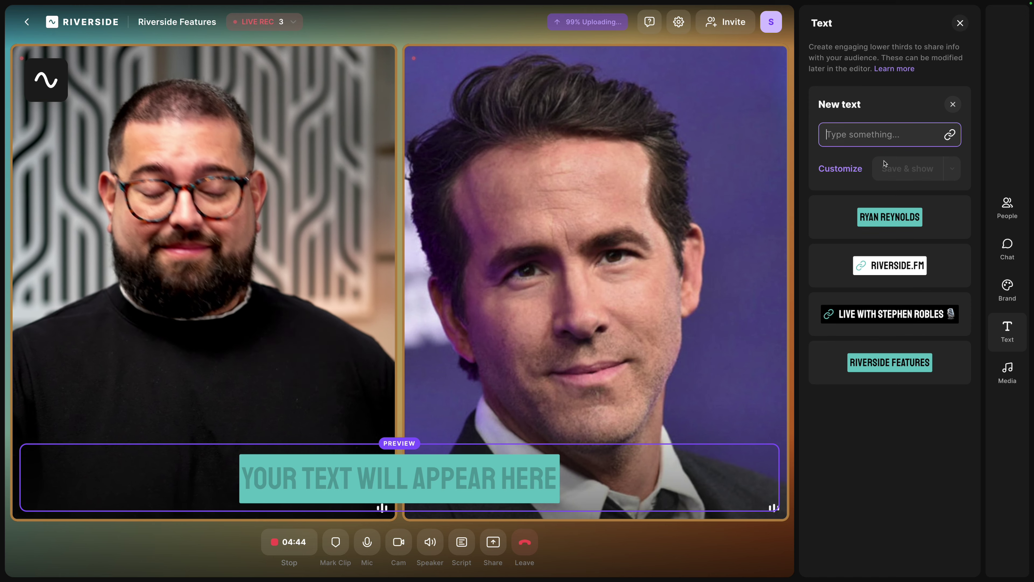
type("Deadpool X Wolverine")
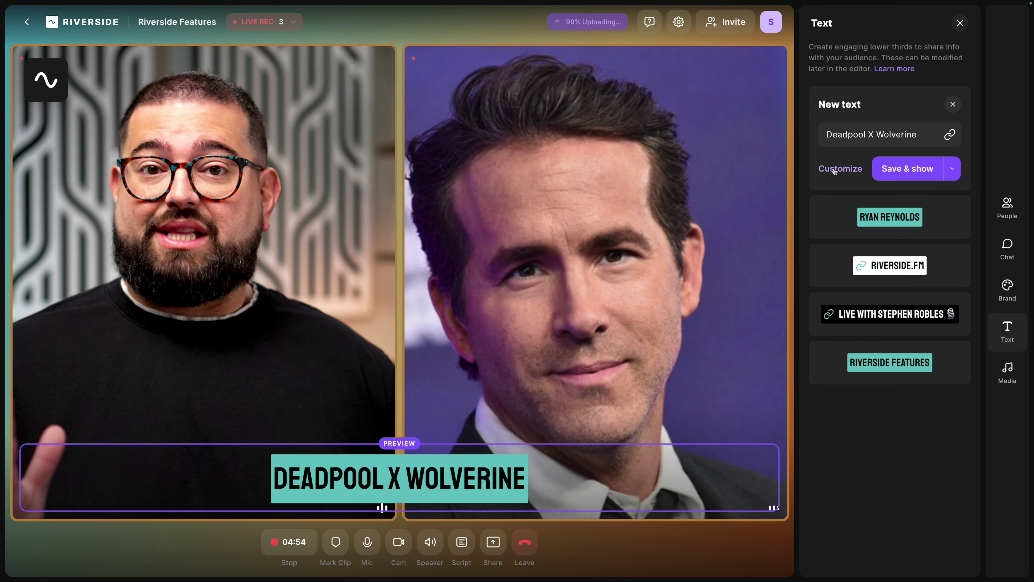
left_click(835, 171)
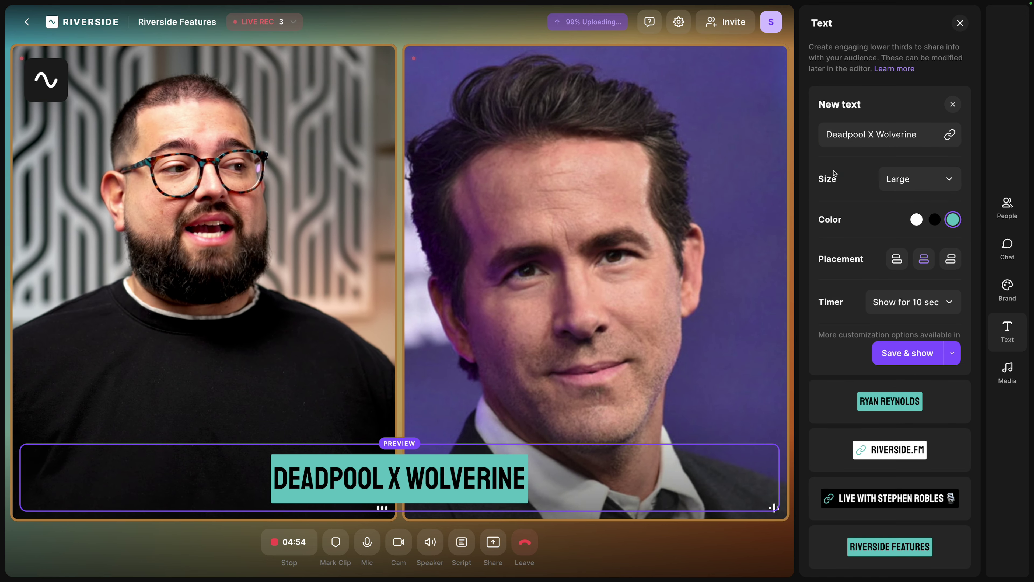
left_click(918, 295)
left_click(910, 336)
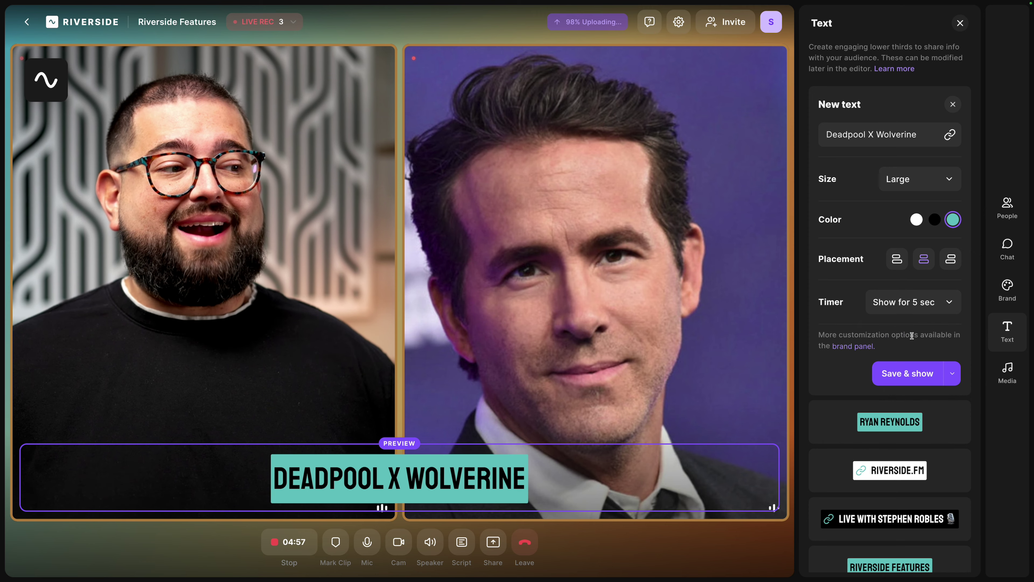
left_click(914, 380)
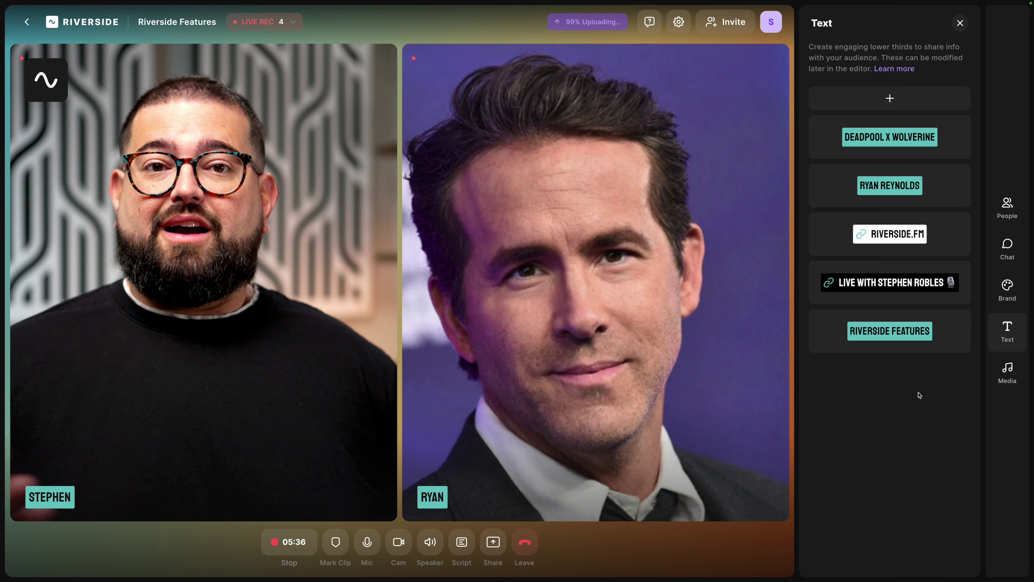
Step: Play the Big Sur II Countdown video from the Media library live on stage
left_click(1007, 368)
scroll(883, 426, "down", 2)
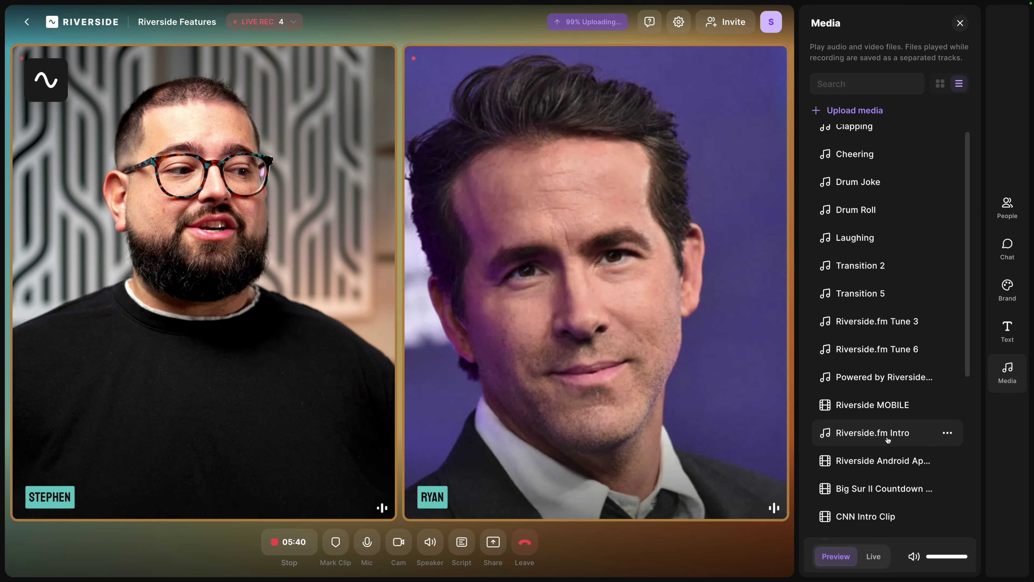
left_click(872, 556)
left_click(880, 457)
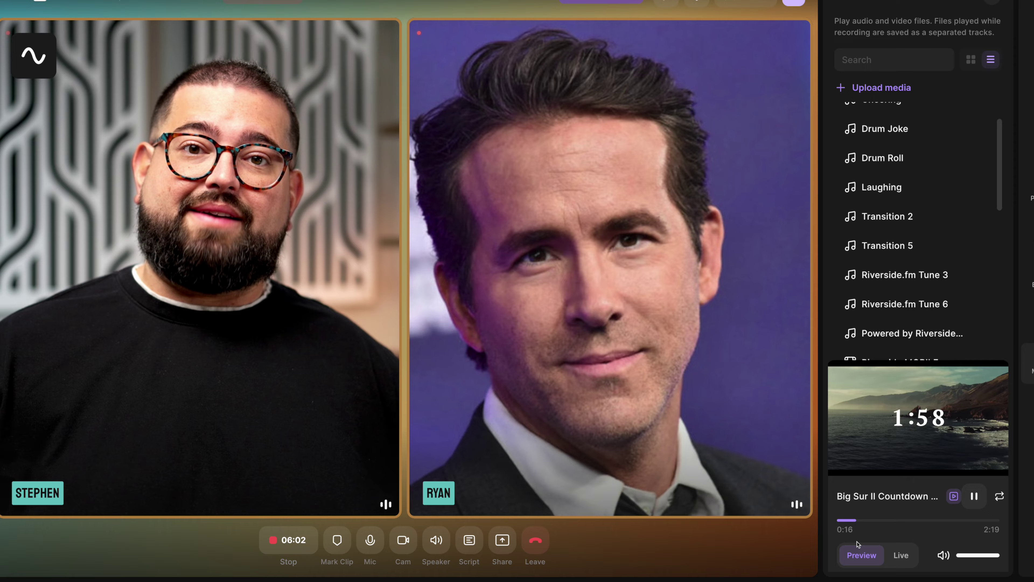
left_click(493, 542)
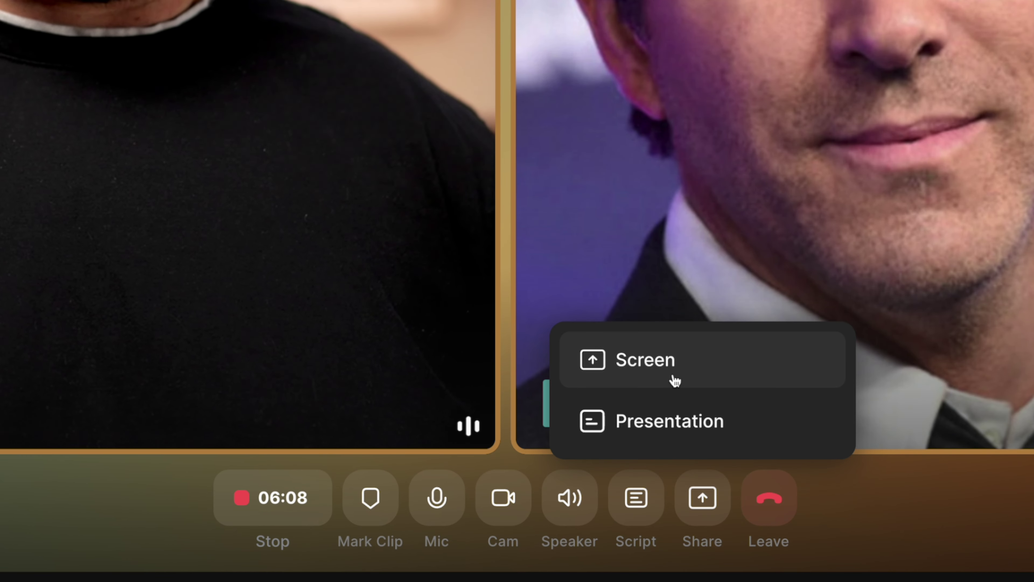
Step: Share a presentation, put slide 8 on stage, advance one slide, and stop recording
left_click_drag(679, 425, 688, 426)
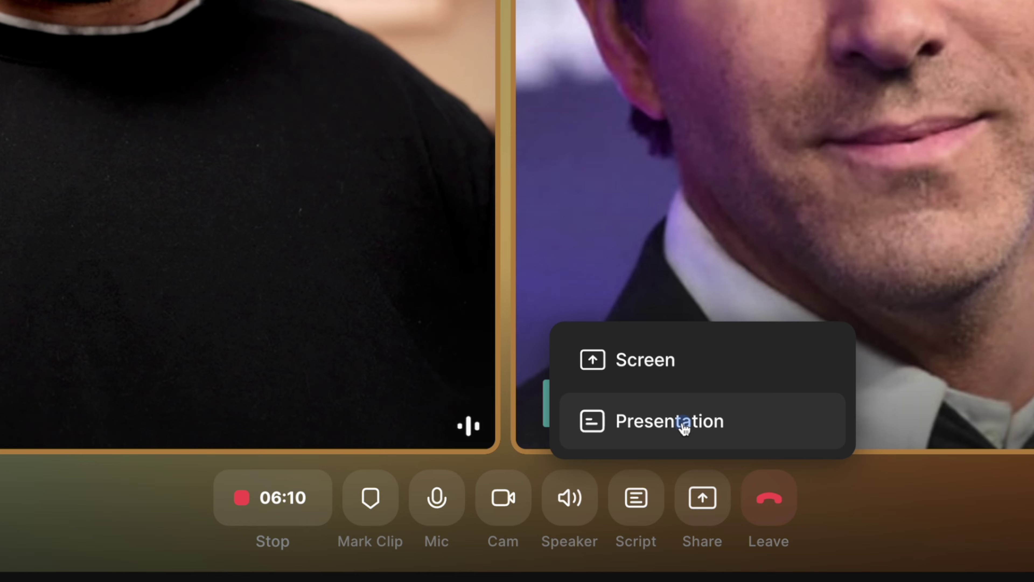
left_click(685, 428)
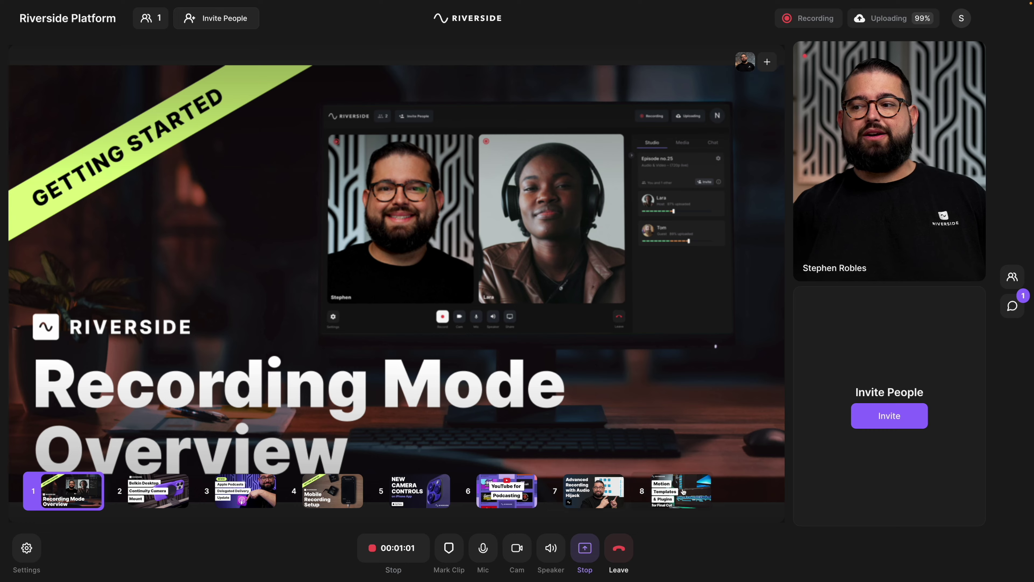
left_click(683, 492)
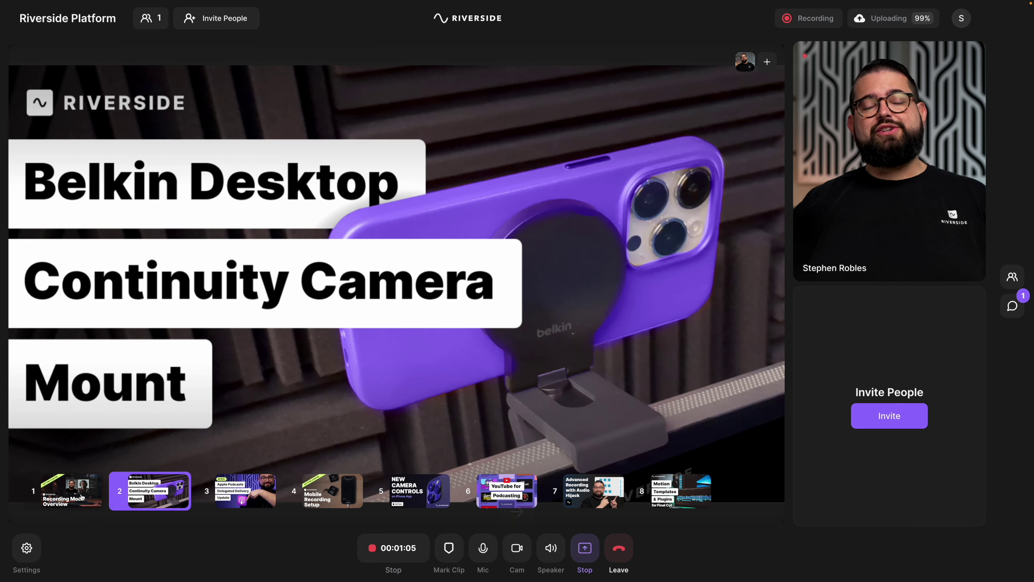
key("Right")
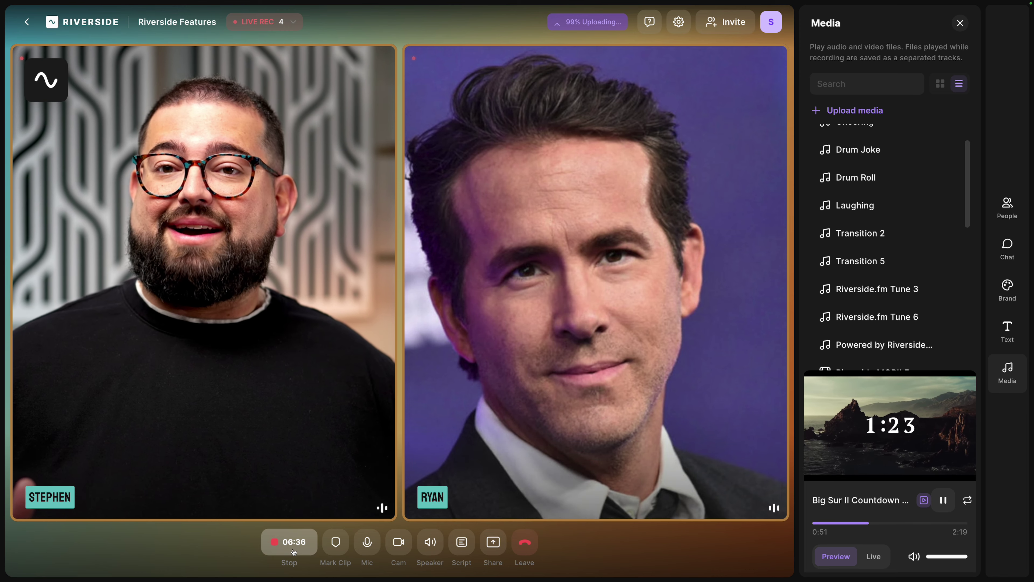
left_click(289, 542)
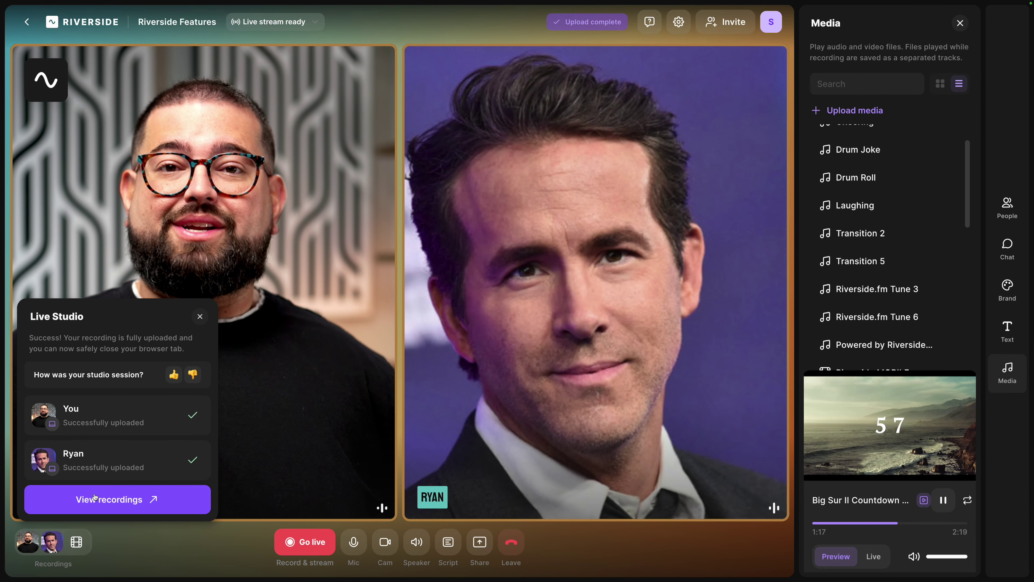
Step: Go to the recordings to see the new Live Studio session processing at 19%
left_click(155, 450)
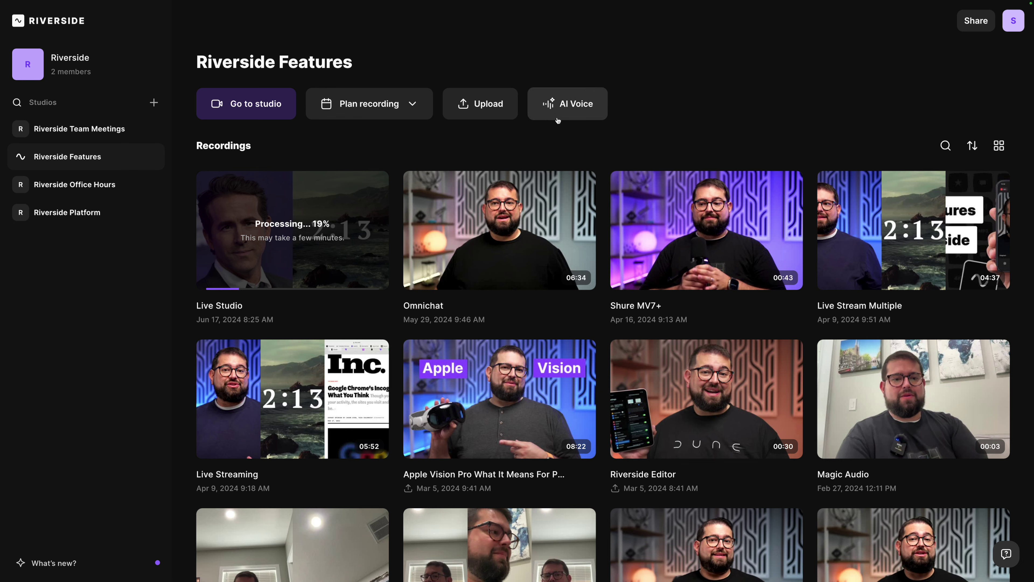
Step: Paste the 188-character promo script into the AI Voice text-to-speech box
left_click(576, 113)
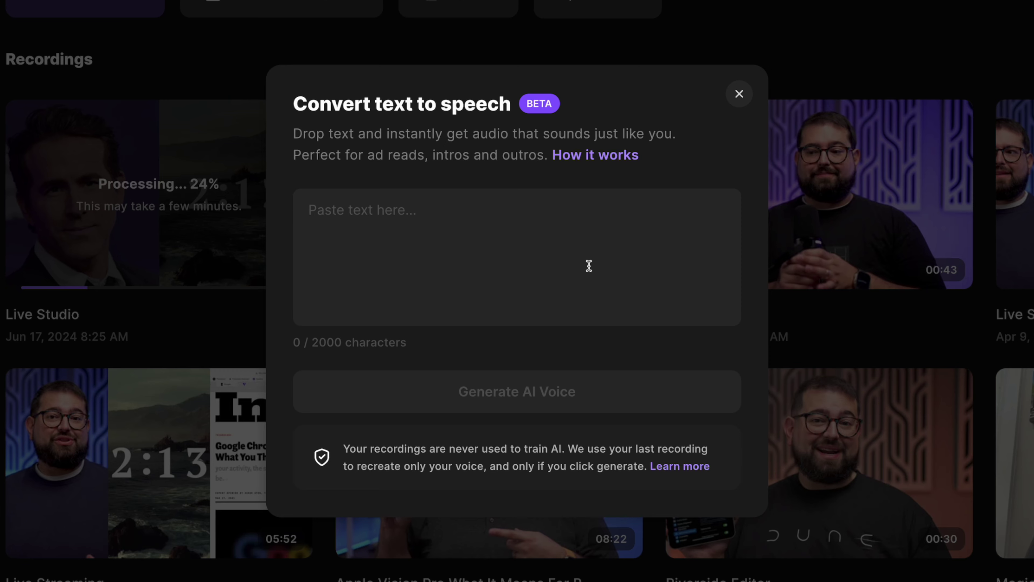
type("Riverside is the best way to record high quality video and audio content with remote guests! Check out all the new features by subscribing to our YouTube channel at youtube.com/riversidefm")
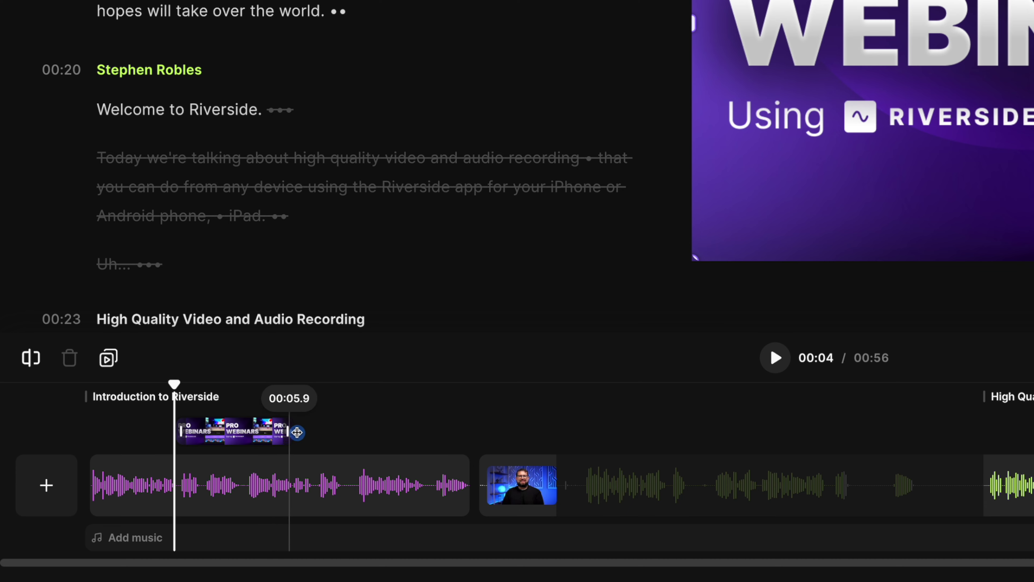
Step: Extend the overlay clip's end to 00:12.3 and play back the edit
left_click_drag(297, 432, 420, 431)
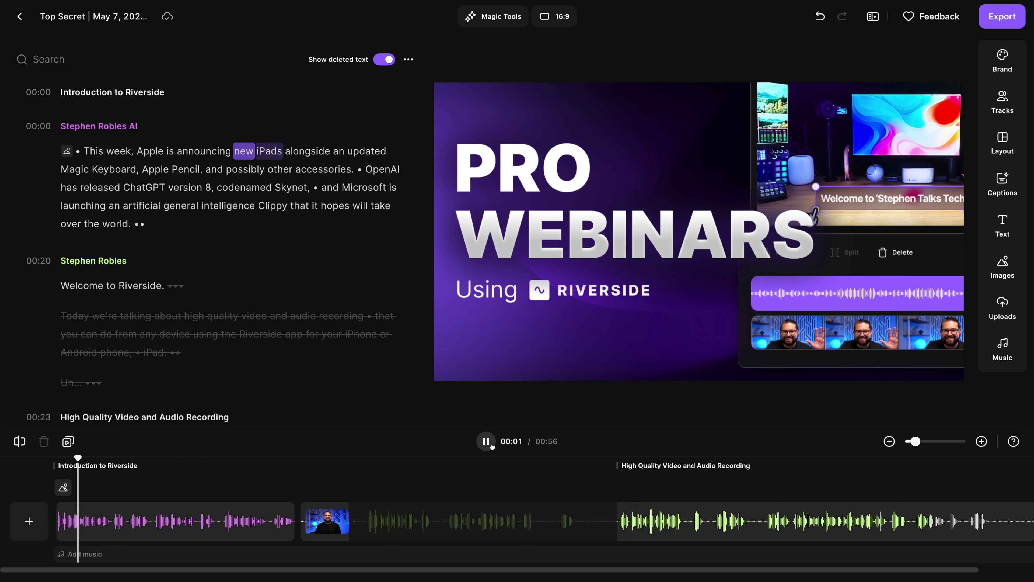
key("XF86AudioMute")
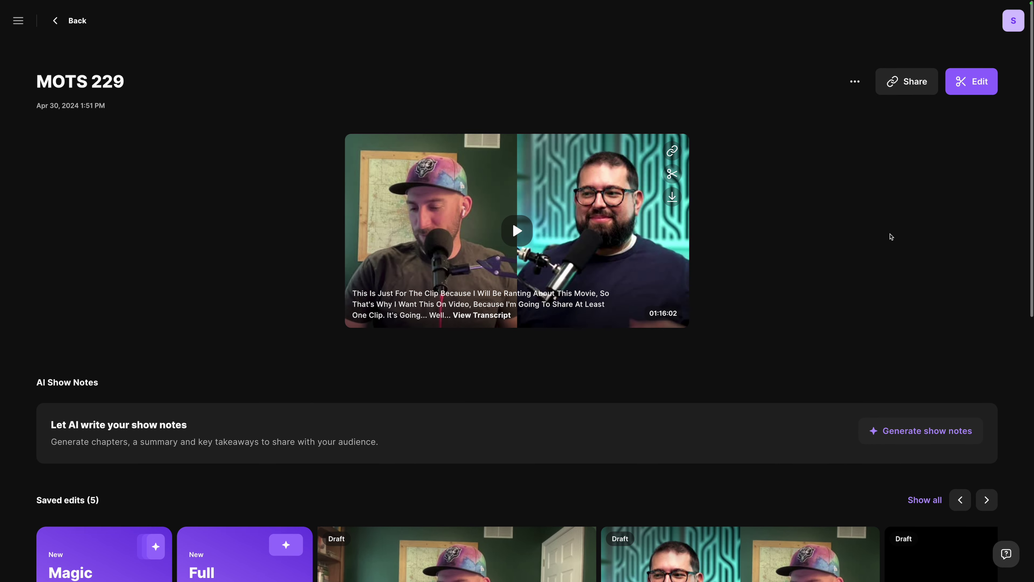
scroll(891, 236, "down", 1)
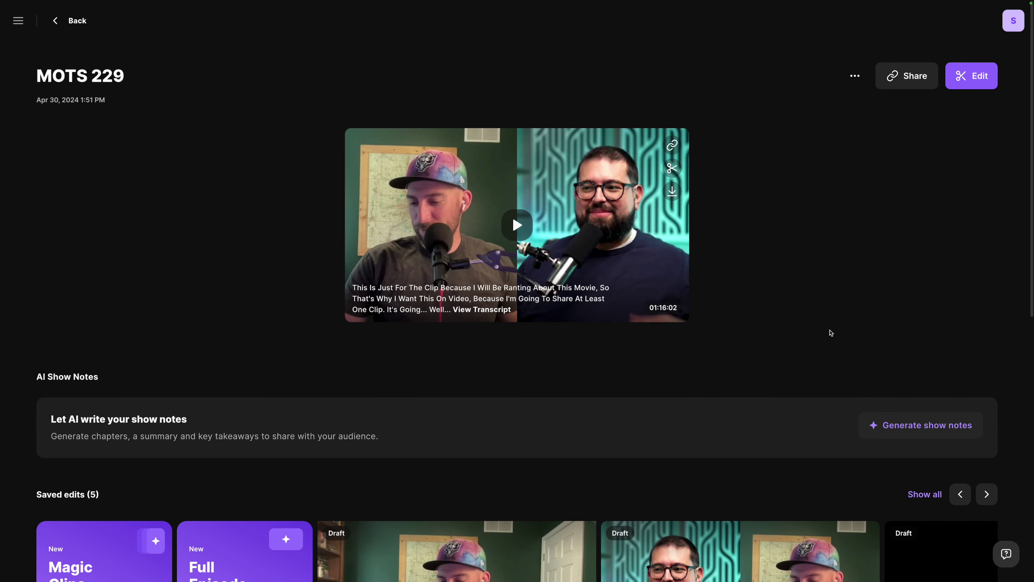
Step: Generate AI show notes for MOTS 229 and look over the Keywords list
left_click(935, 432)
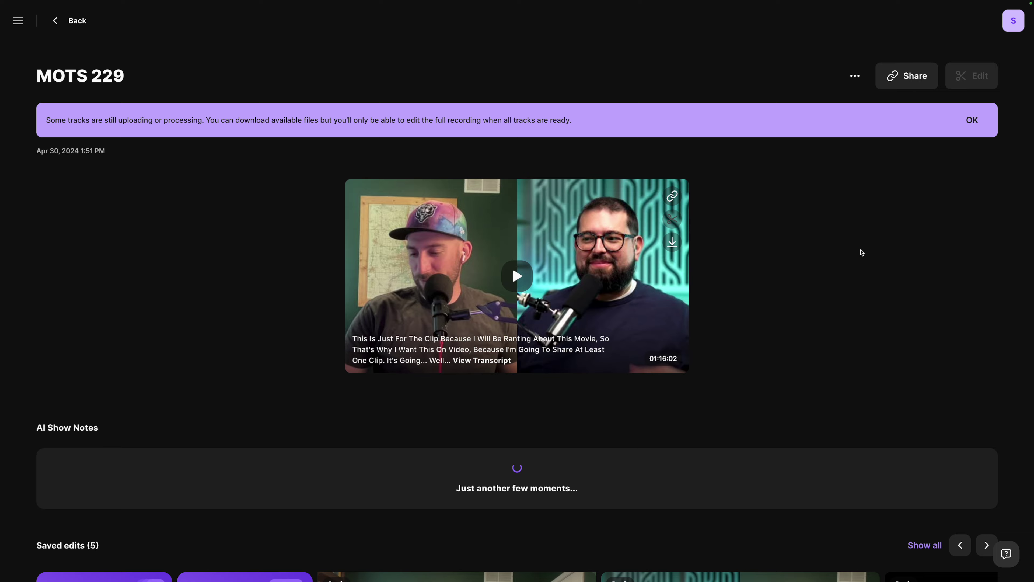
scroll(538, 238, "down", 5)
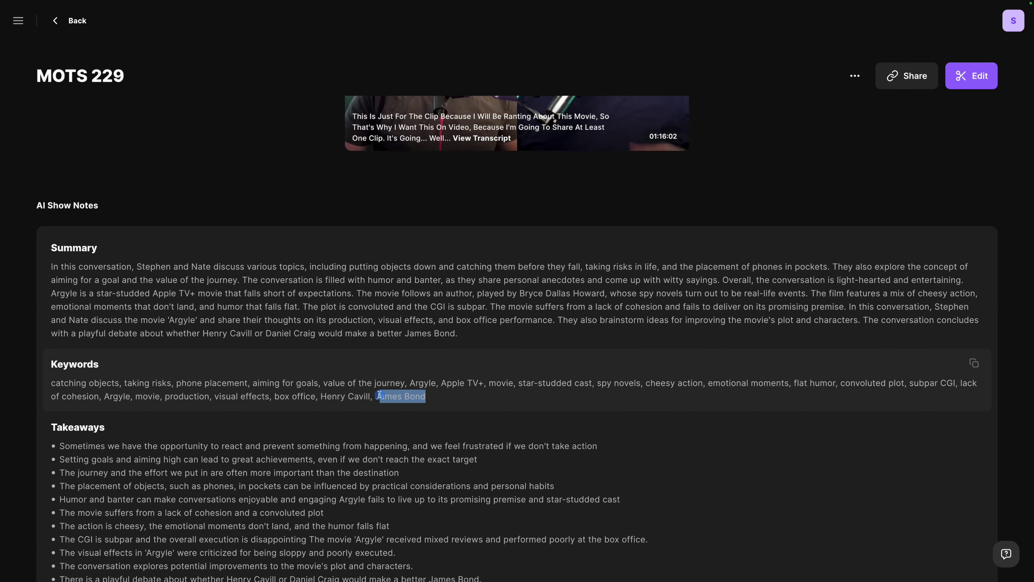
left_click_drag(379, 395, 105, 375)
left_click(123, 371)
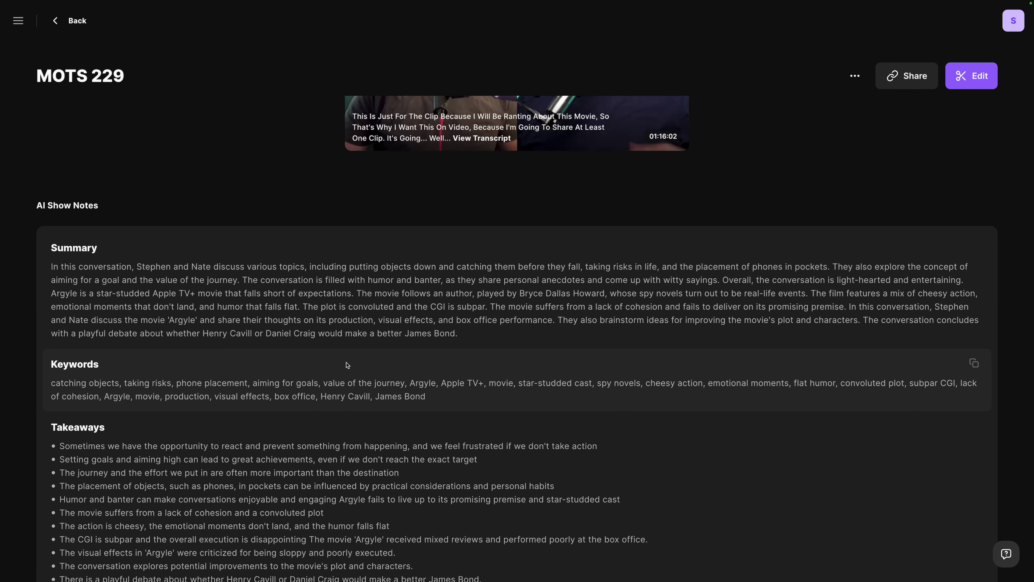
Step: Collapse the show notes with Show less and start generating Magic Clips
scroll(489, 374, "down", 5)
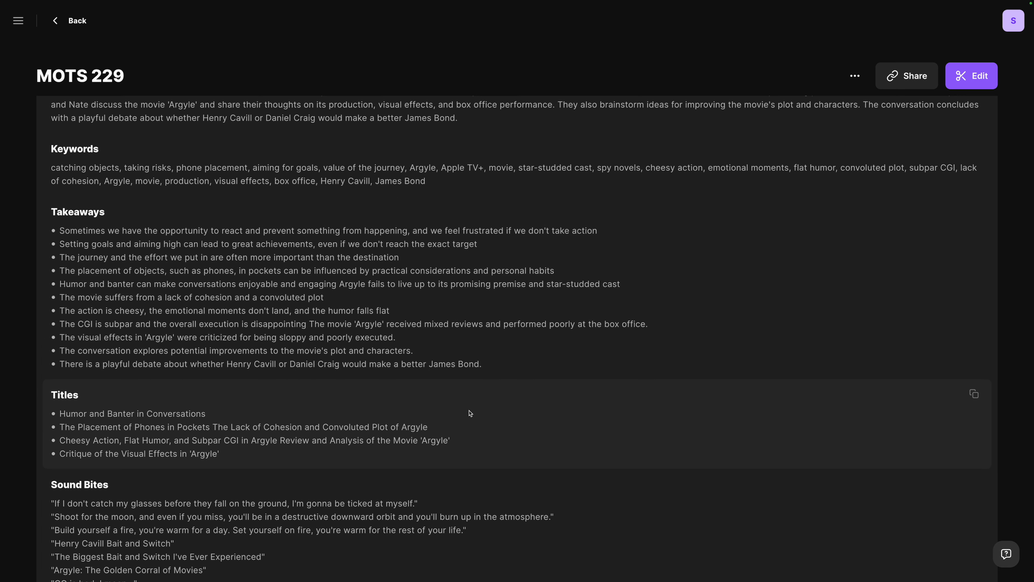
scroll(470, 413, "down", 2)
scroll(211, 349, "down", 7)
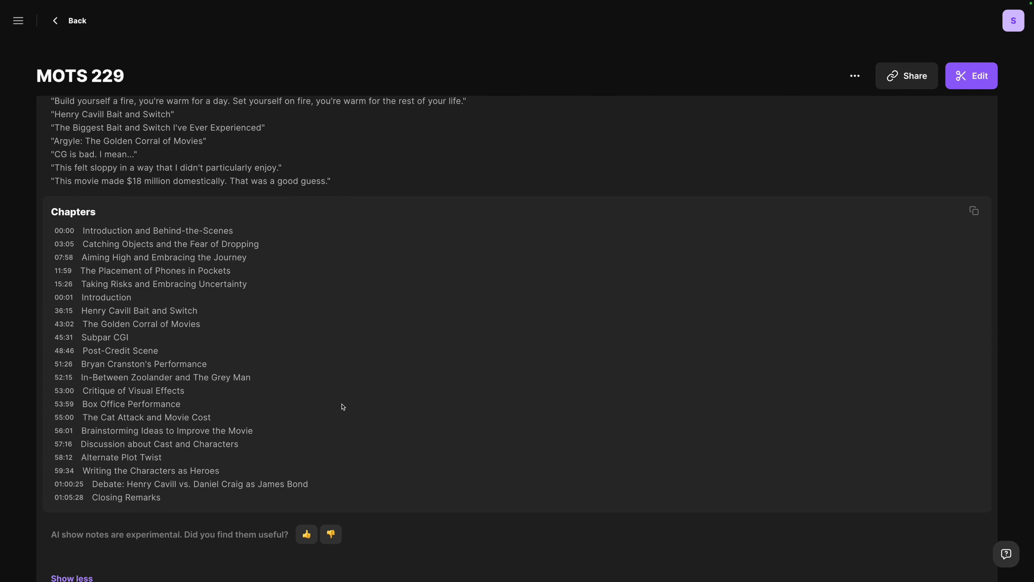
left_click(71, 577)
scroll(265, 438, "up", 4)
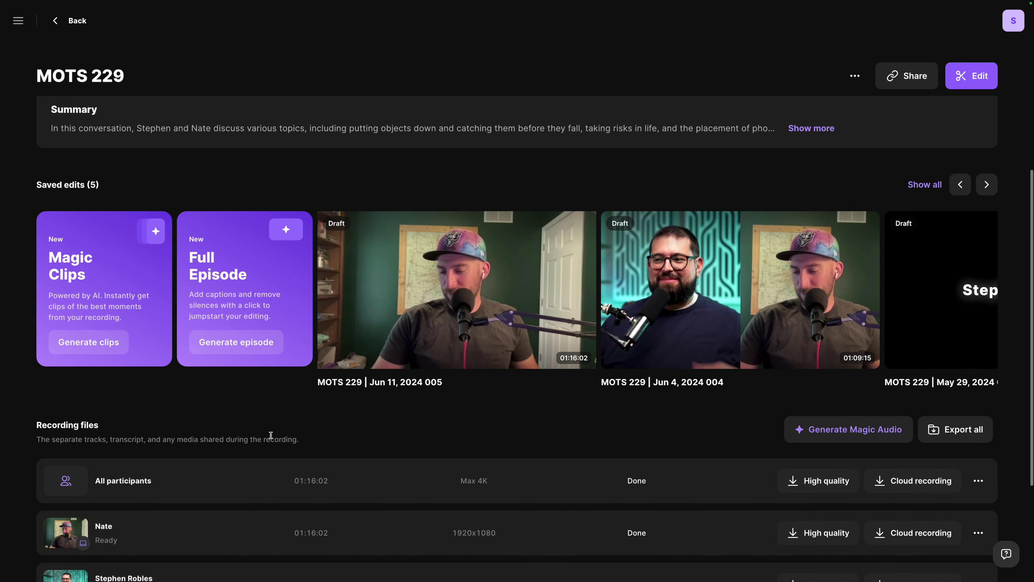
left_click(109, 345)
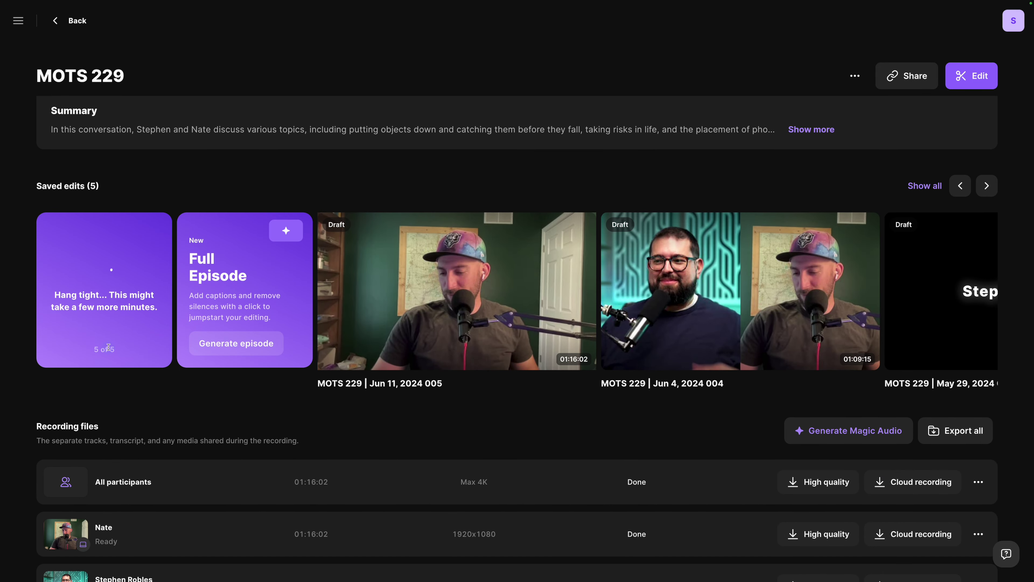
Step: View the download formats for a participant's High quality recording file
scroll(353, 450, "down", 2)
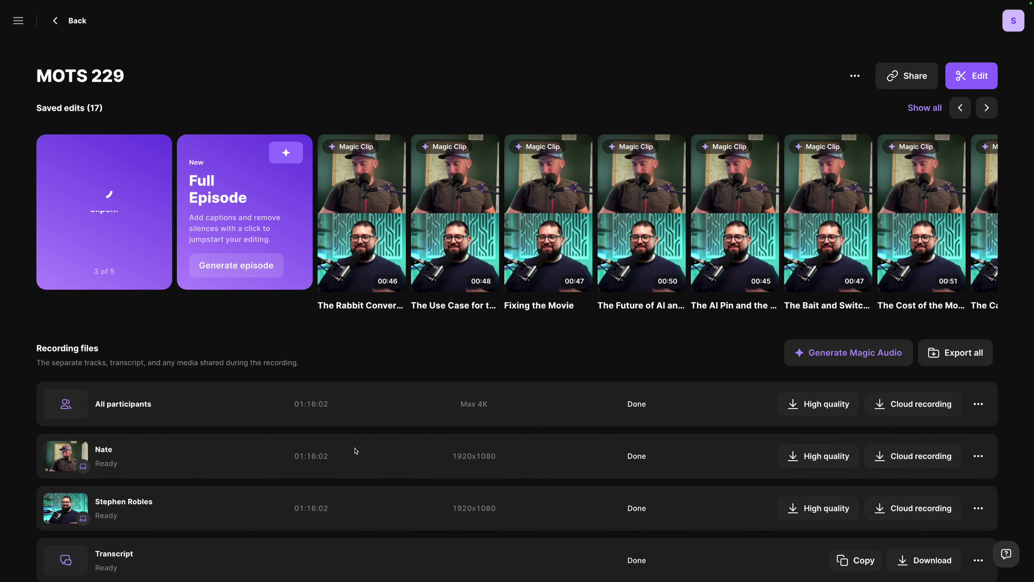
scroll(726, 345, "down", 3)
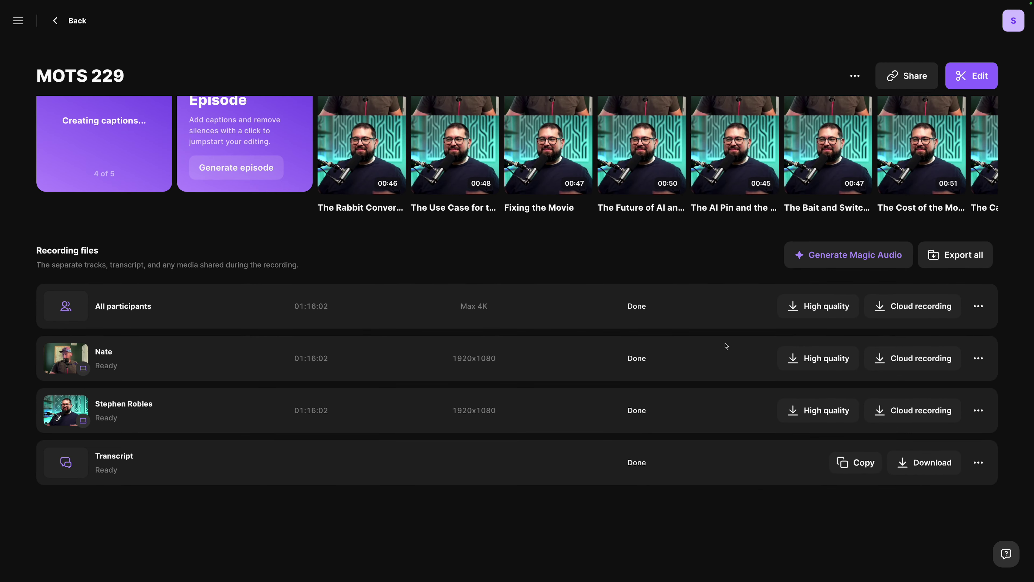
left_click(821, 361)
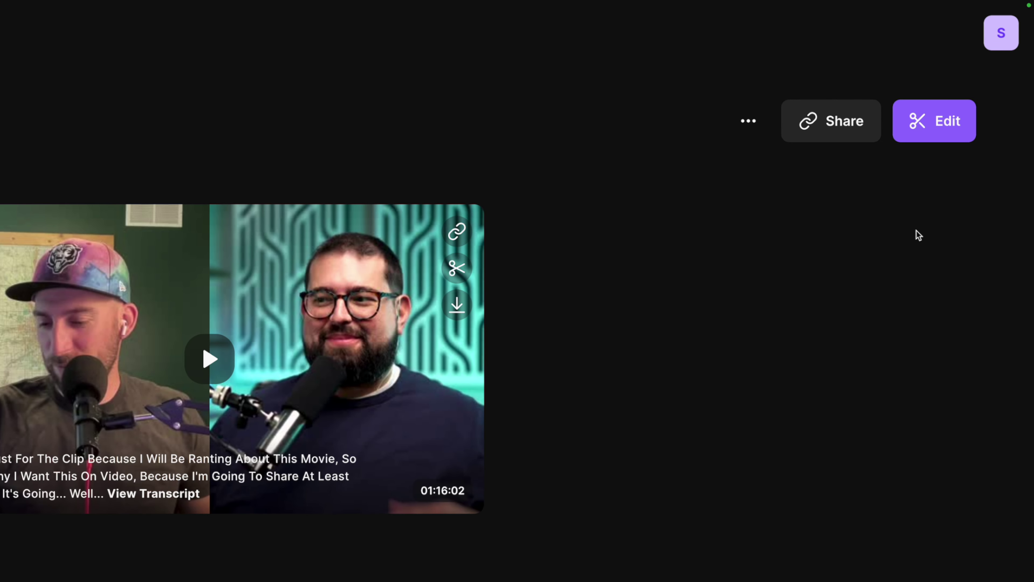
Step: Create a new edit of MOTS 229 and add the Intro High (Long) music track
left_click(922, 138)
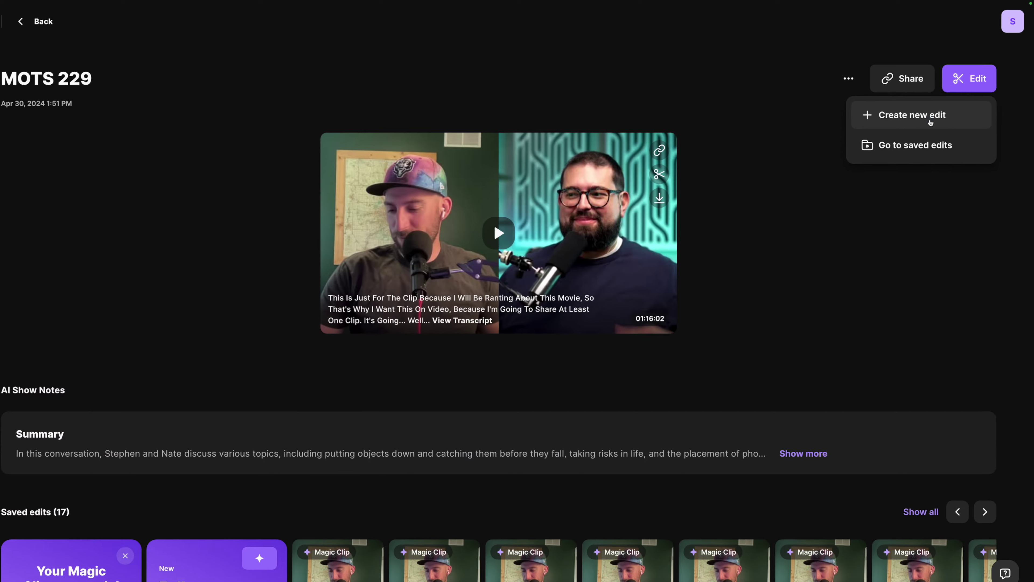
left_click(875, 188)
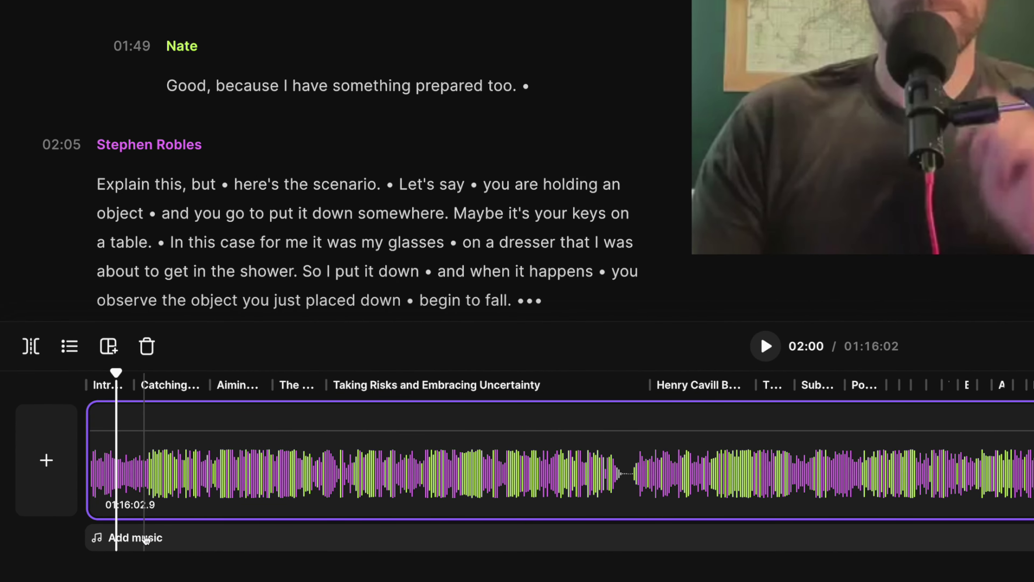
left_click(122, 539)
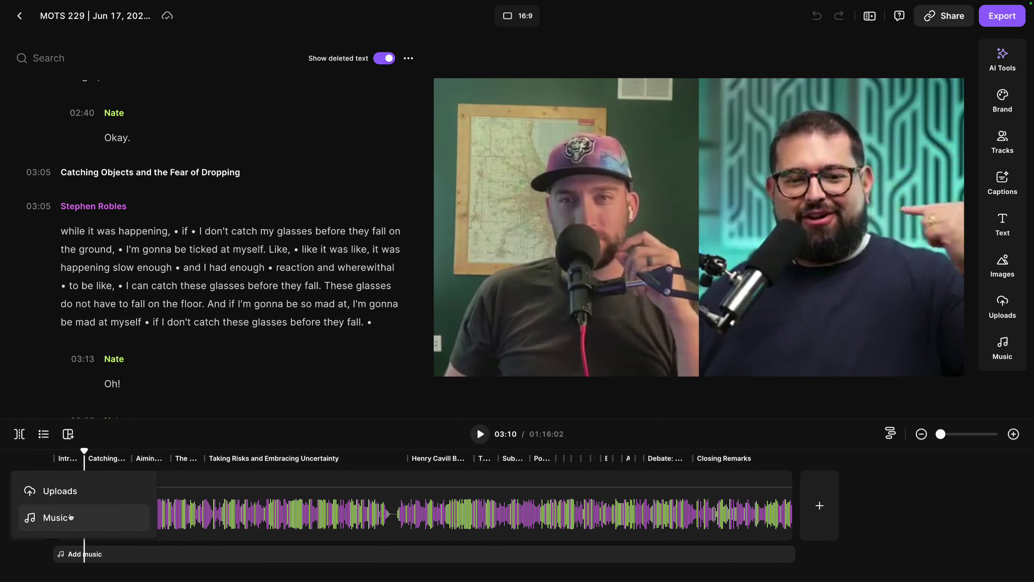
left_click(70, 517)
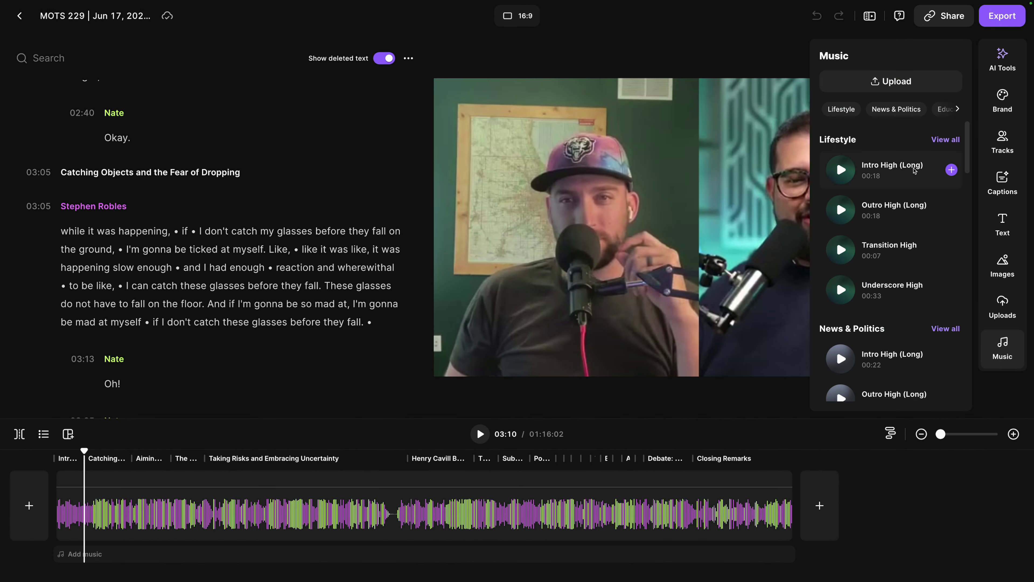
scroll(920, 272, "down", 3)
scroll(875, 184, "up", 5)
left_click(846, 176)
mouse_move(887, 185)
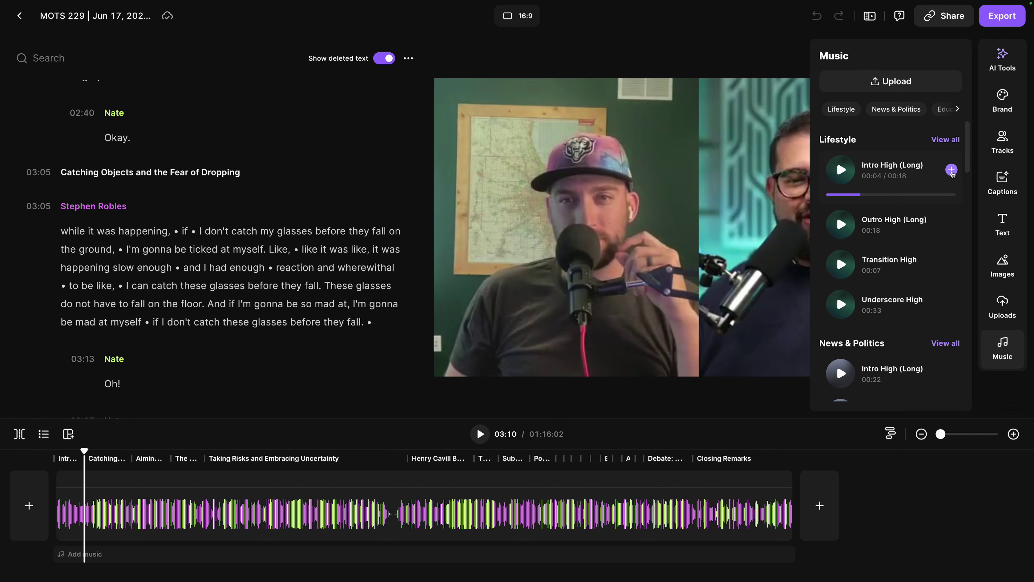
left_click(952, 170)
Step: Move the Intro High (Long) clip to the edit start and trim it to end at 00:16.9
left_click(1014, 434)
left_click(1014, 434)
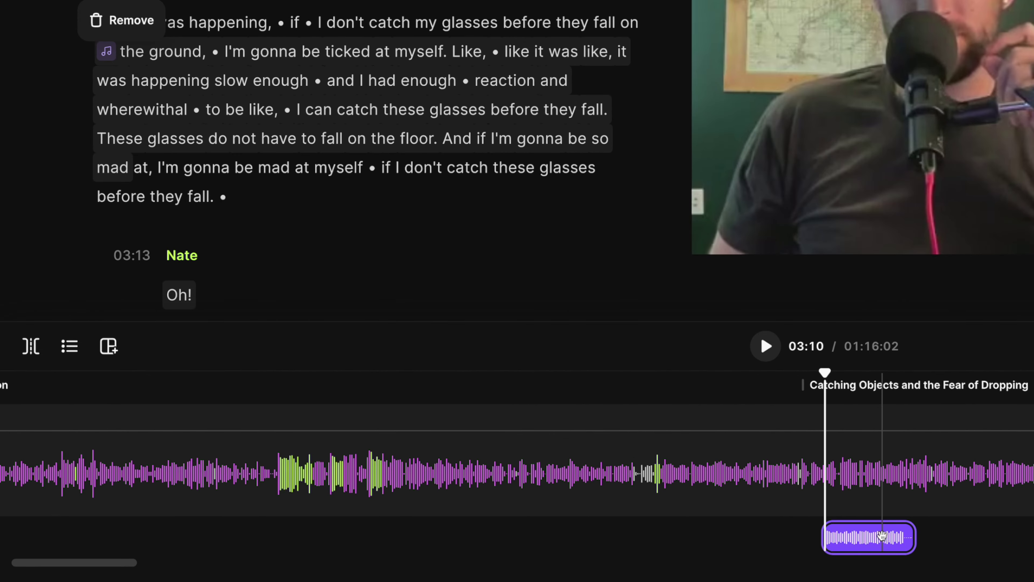
scroll(487, 538, "down", 3)
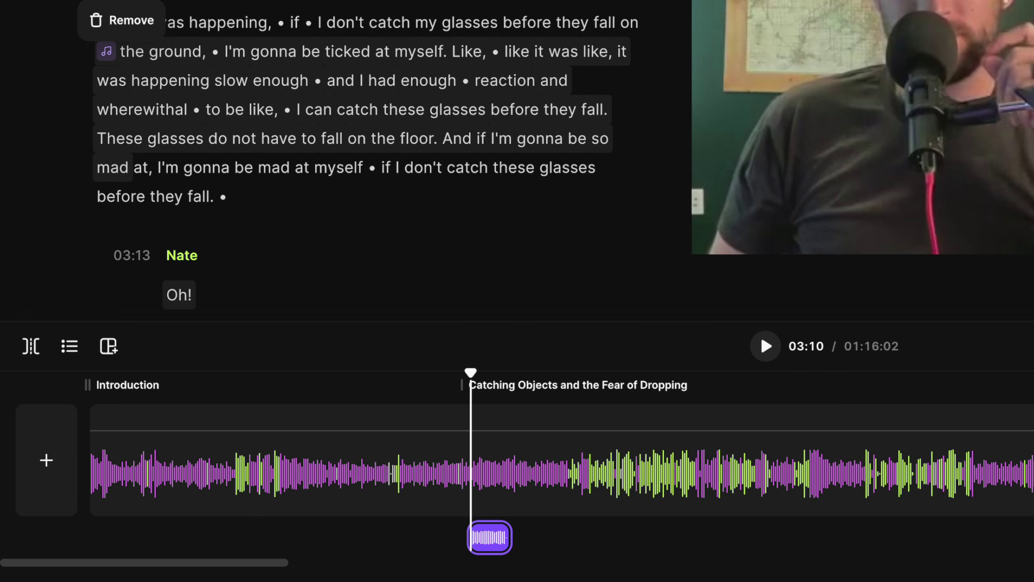
left_click_drag(489, 537, 104, 538)
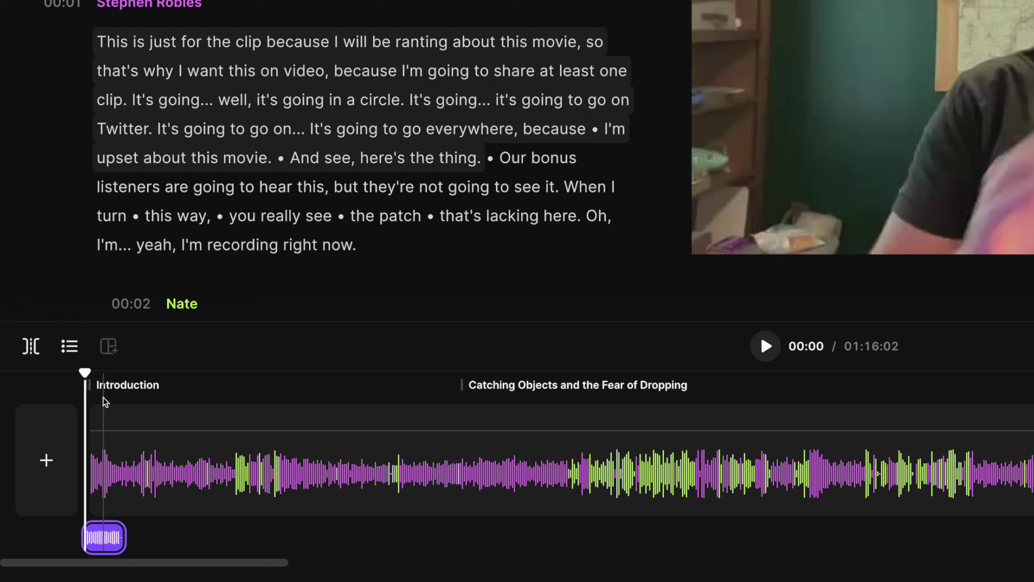
left_click(102, 398)
scroll(529, 538, "up", 3)
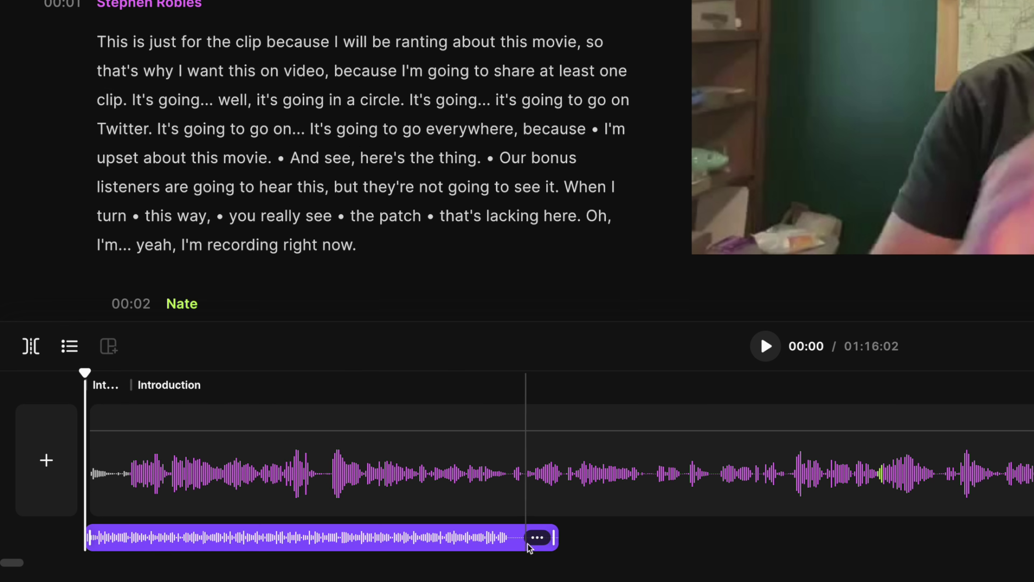
left_click_drag(555, 538, 512, 543)
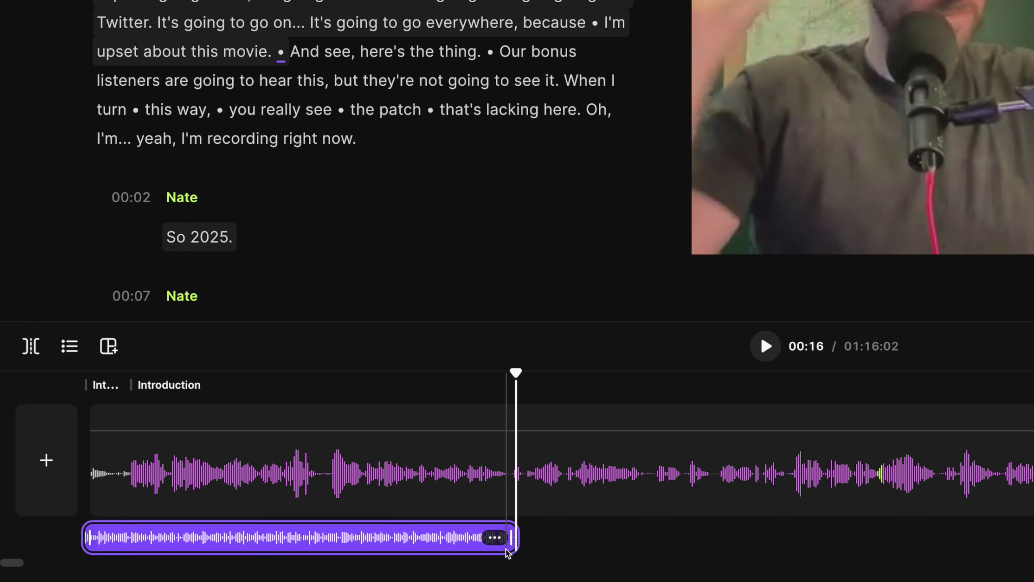
Step: Lower the music clip's volume to 34% and turn on auto-ducking
left_click(494, 538)
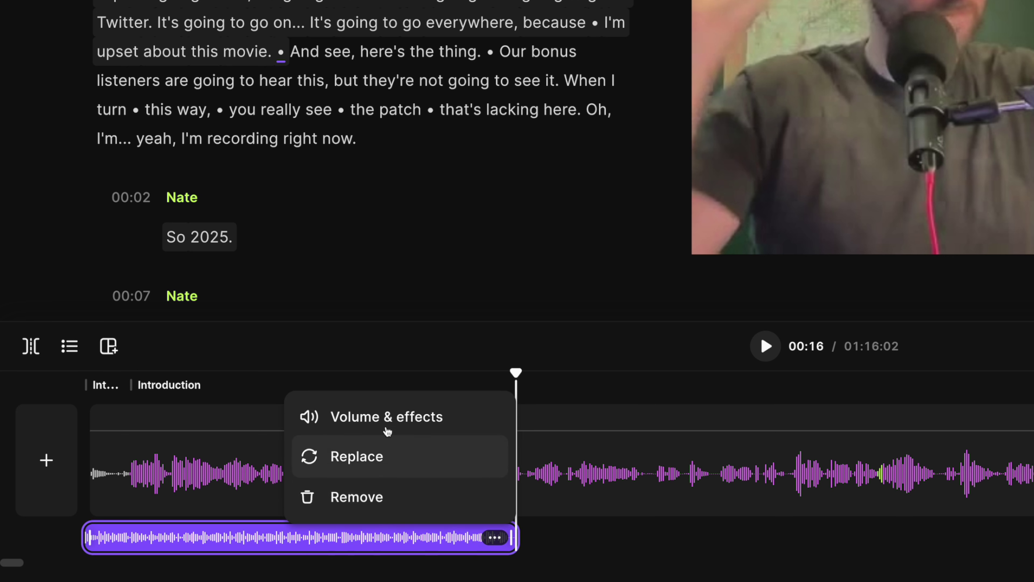
left_click(384, 416)
left_click_drag(382, 422, 344, 423)
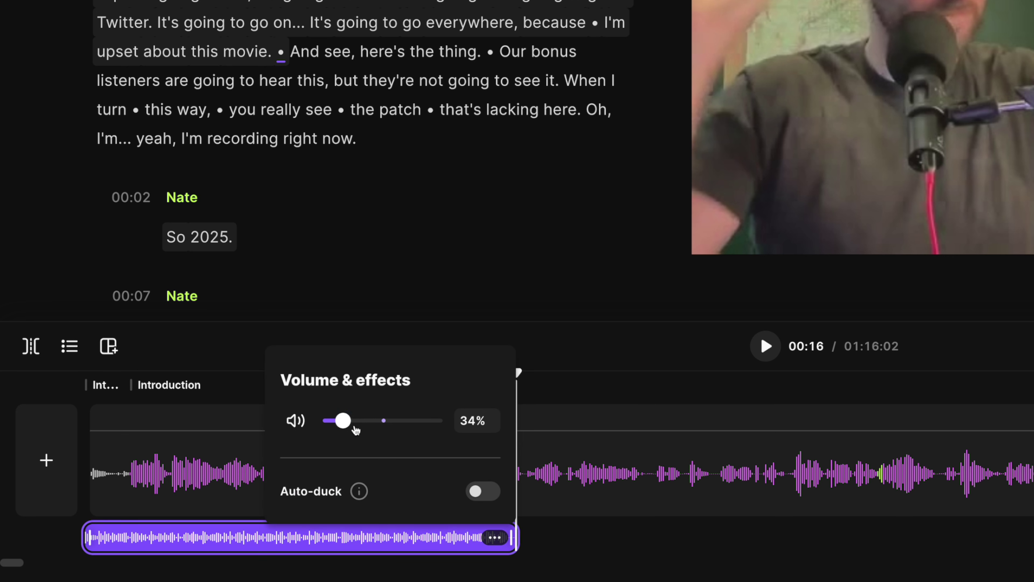
left_click(480, 495)
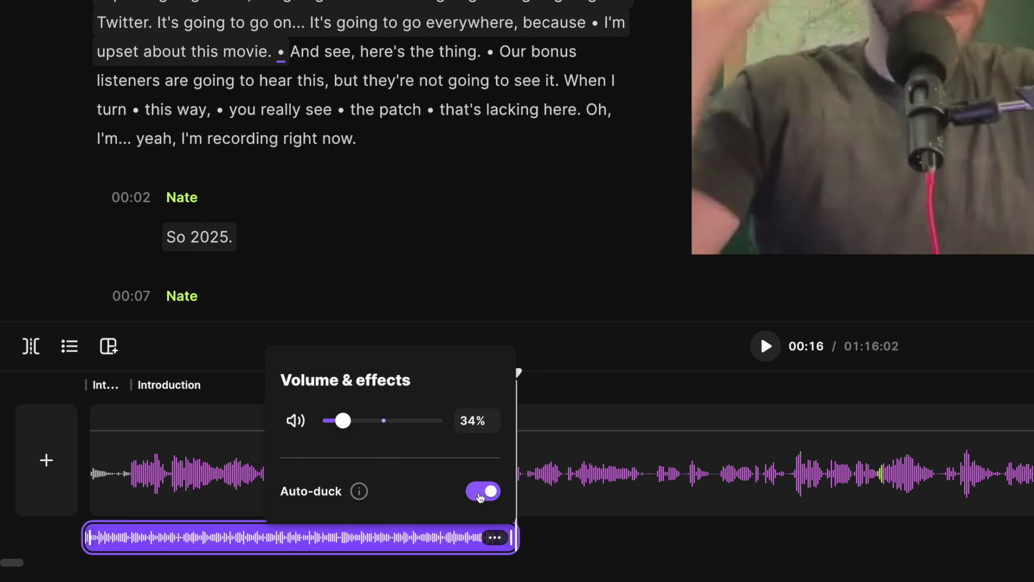
Step: Check the music clip's replacement options, then bring up the add menu at the timeline start
left_click(495, 537)
left_click(391, 460)
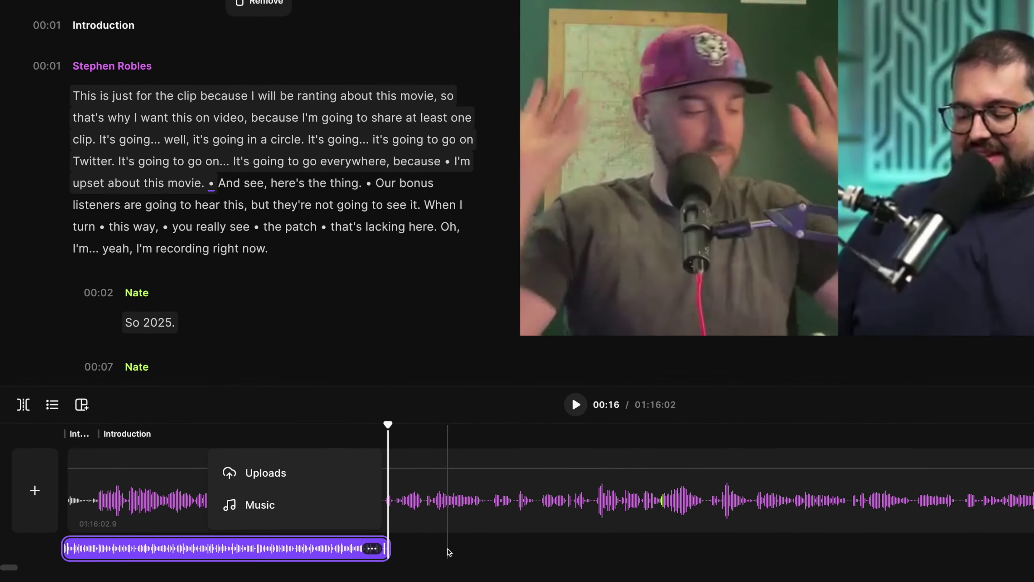
key("Escape")
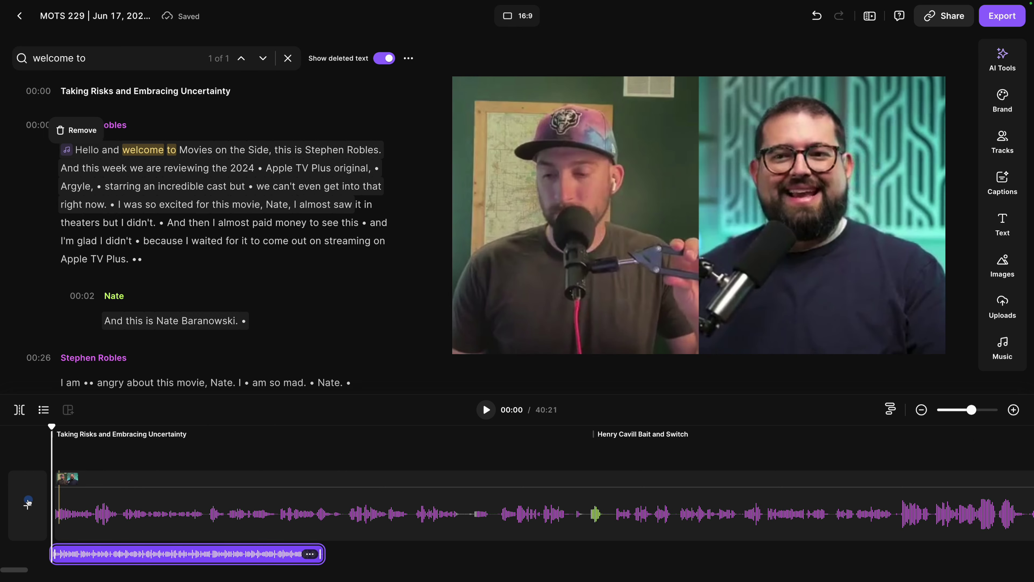
left_click(27, 502)
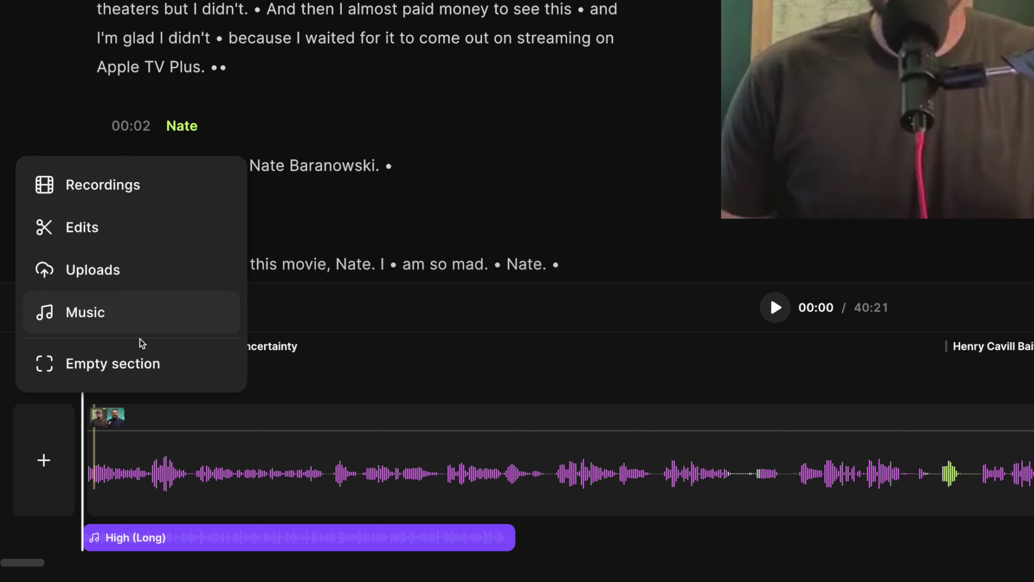
Step: Insert a 5-second empty section at the start and slide the High (Long) music back to 00:00
left_click(131, 364)
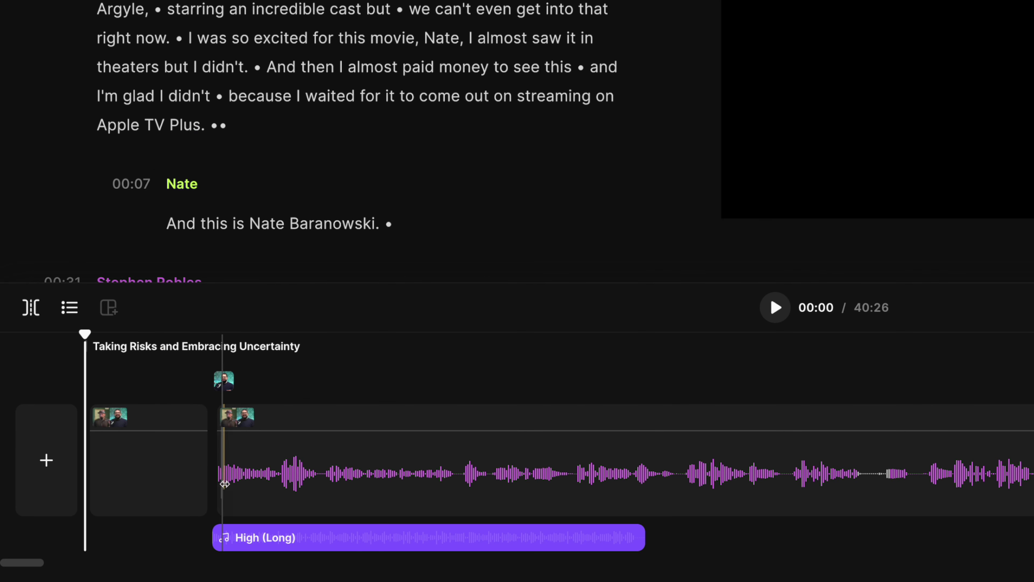
left_click_drag(318, 532, 169, 529)
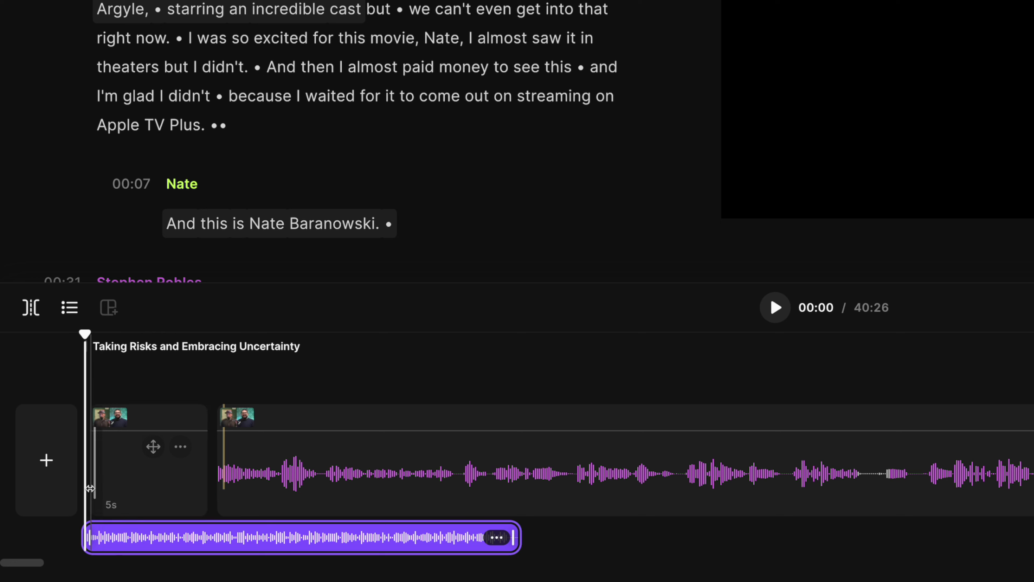
mouse_move(119, 487)
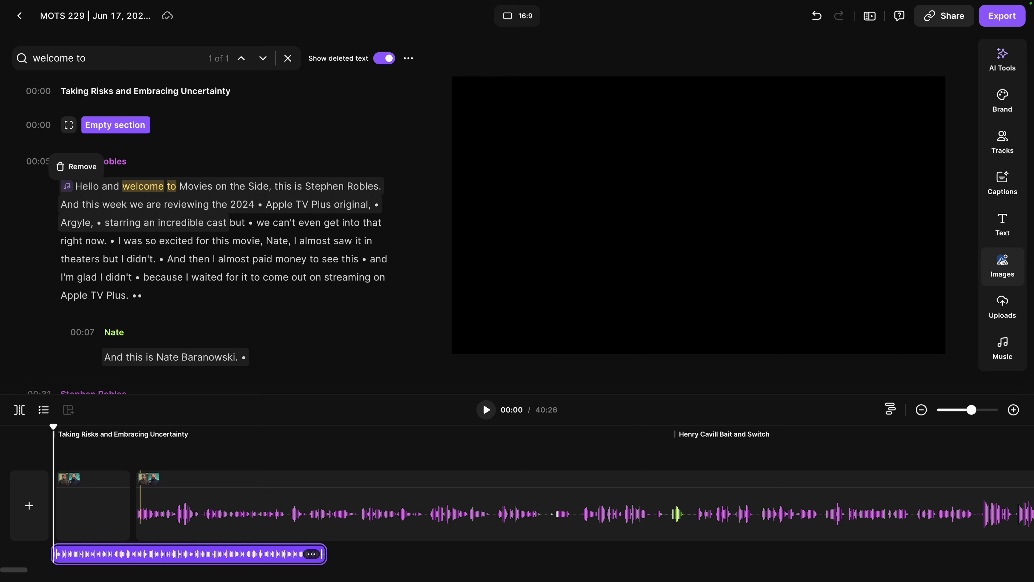
Step: Add the 'movies' stock photo Man Holding Clapper Board to the intro, set to Fill video
left_click(1003, 269)
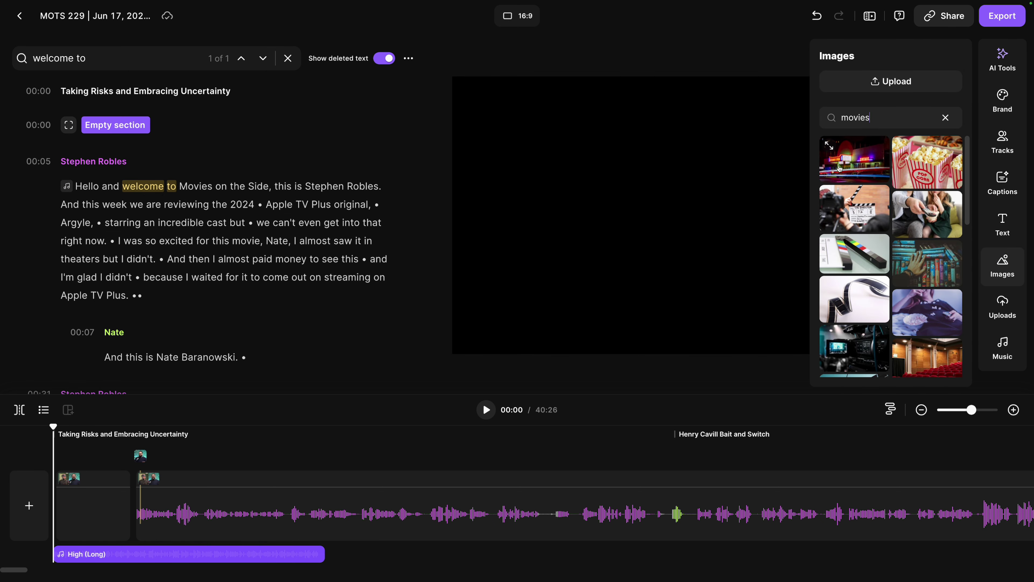
left_click(831, 196)
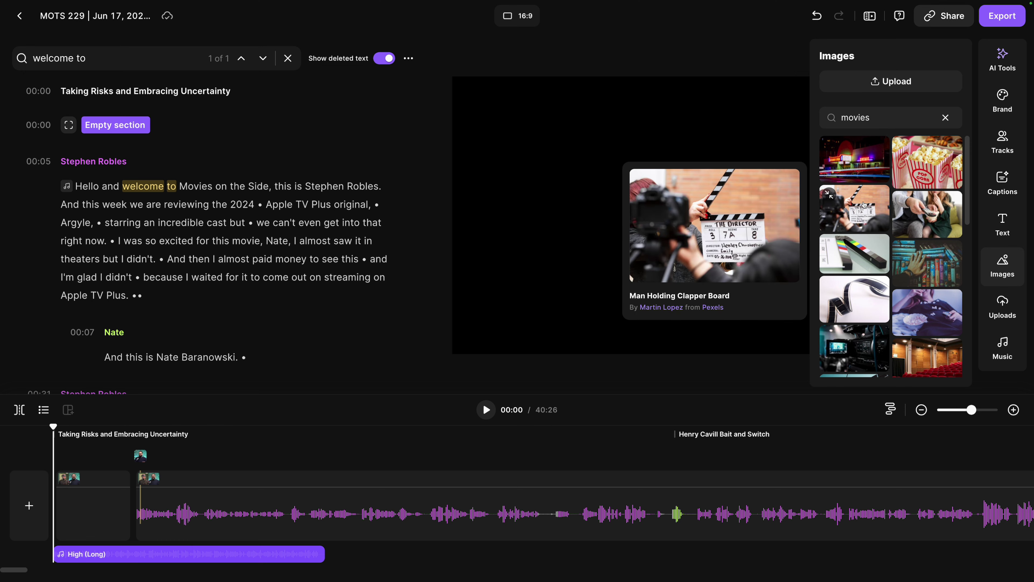
left_click(859, 214)
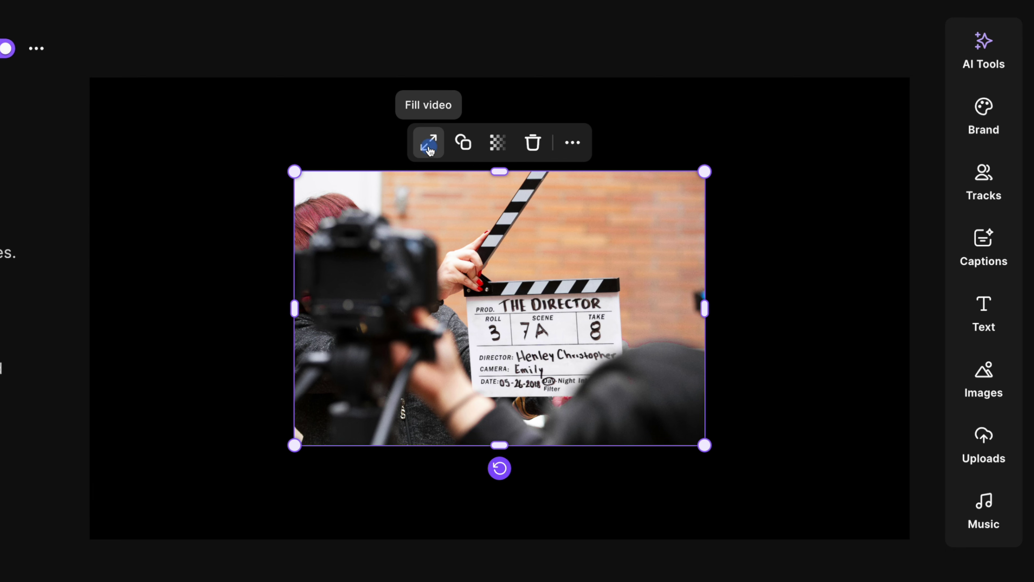
left_click(428, 143)
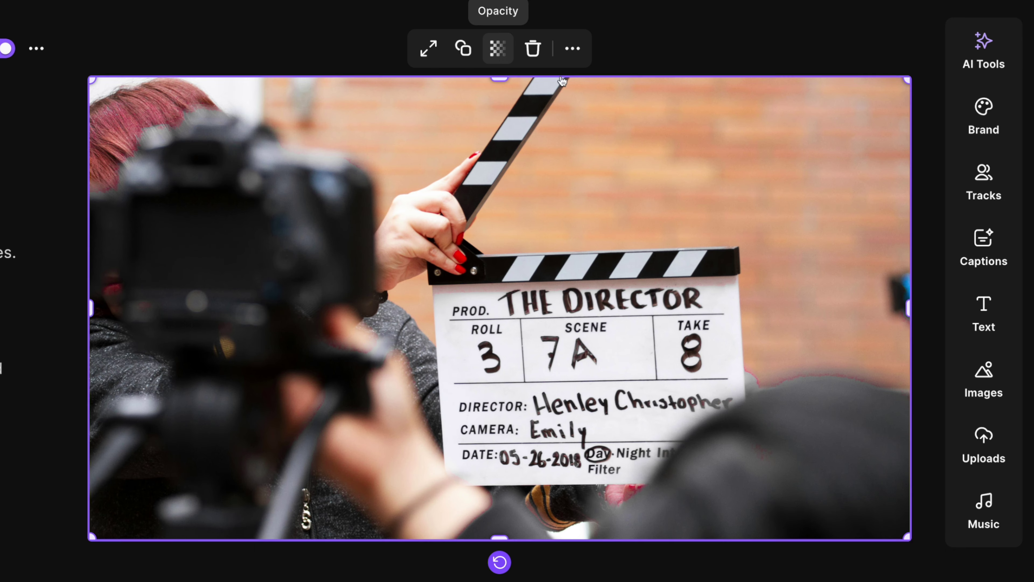
left_click(1001, 312)
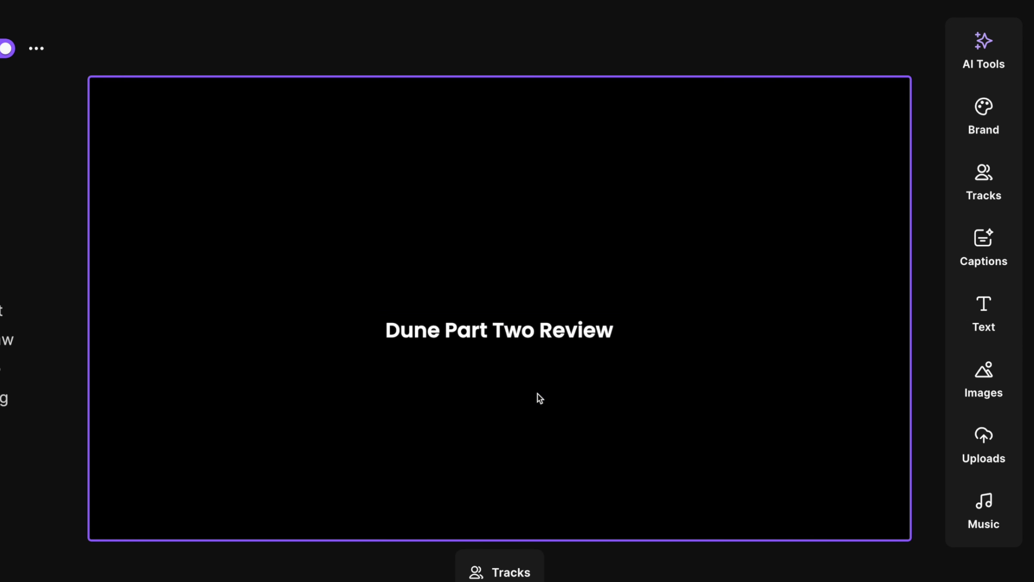
Step: Add a bold 'Dune Part Two Review' title and place it in the frame's upper right
left_click(497, 333)
left_click_drag(497, 333, 764, 168)
key("Escape")
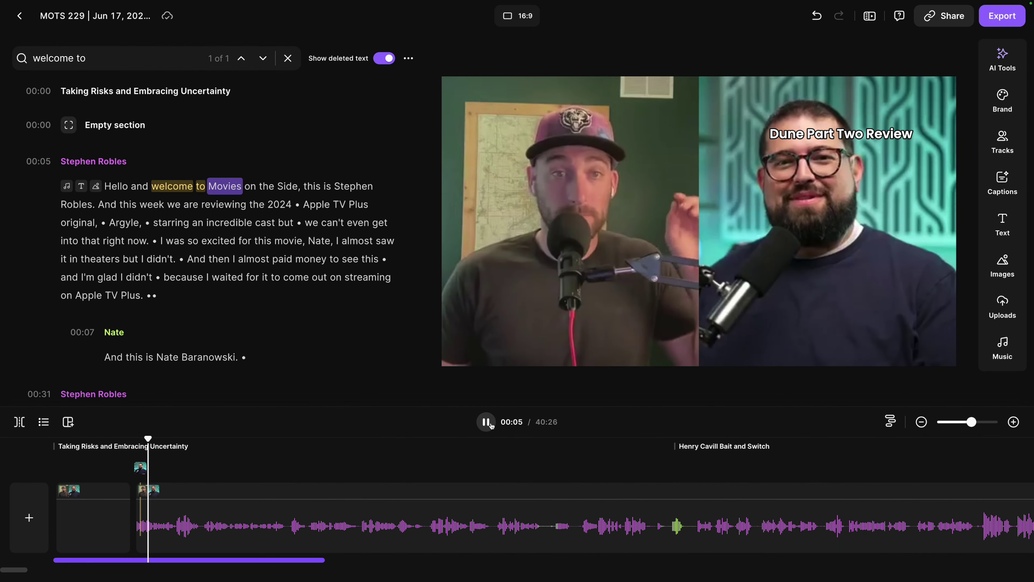
left_click(80, 188)
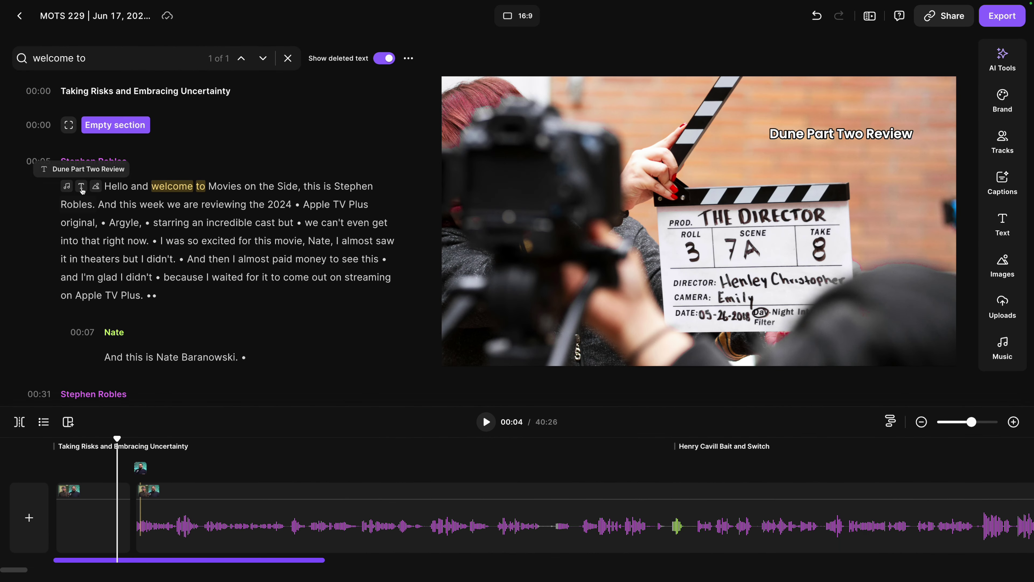
Step: Trim the title clip to end at 00:05 and preview the intro
left_click(81, 187)
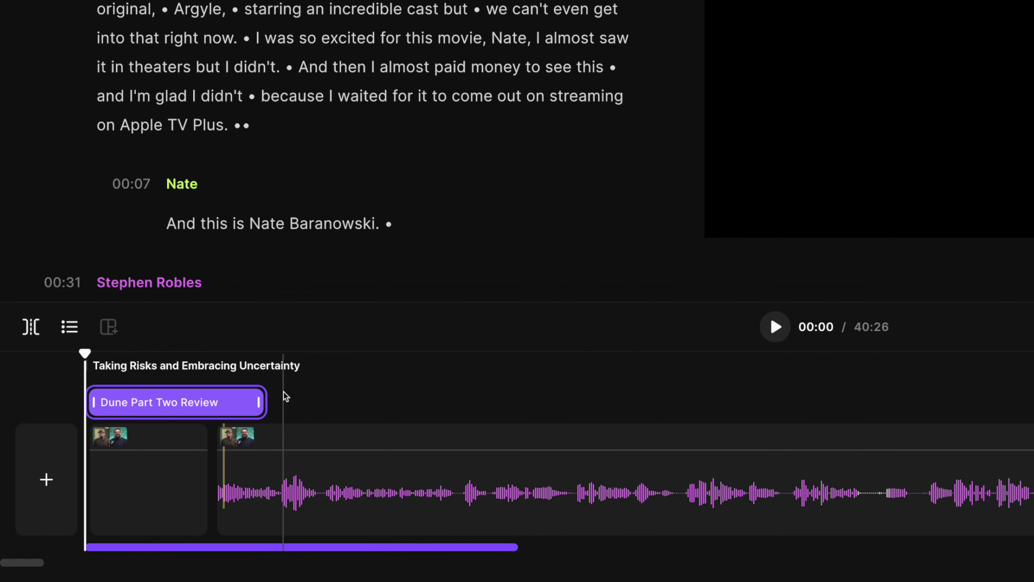
left_click_drag(163, 469, 133, 472)
left_click_drag(212, 405, 210, 405)
key("space")
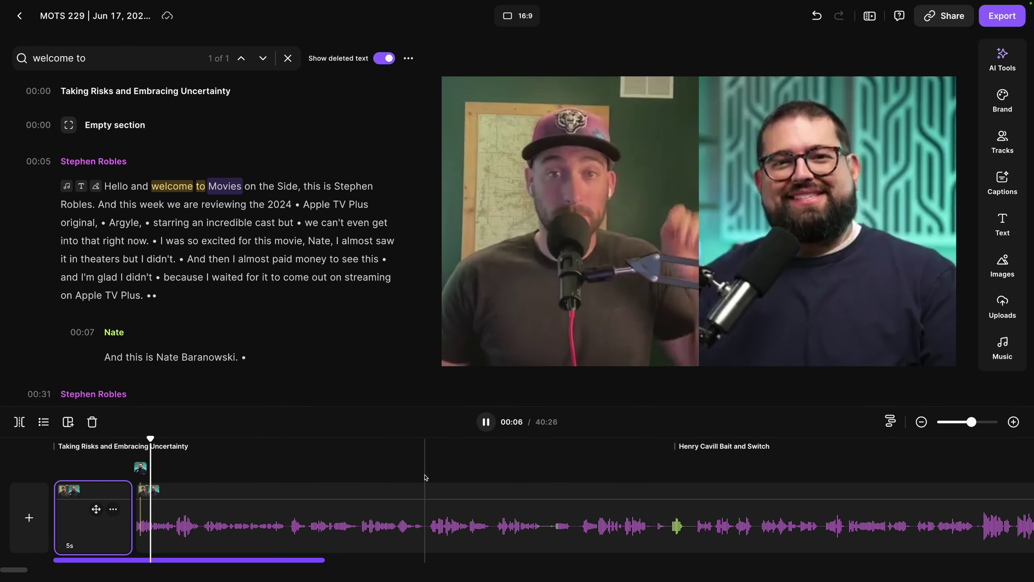
left_click(486, 422)
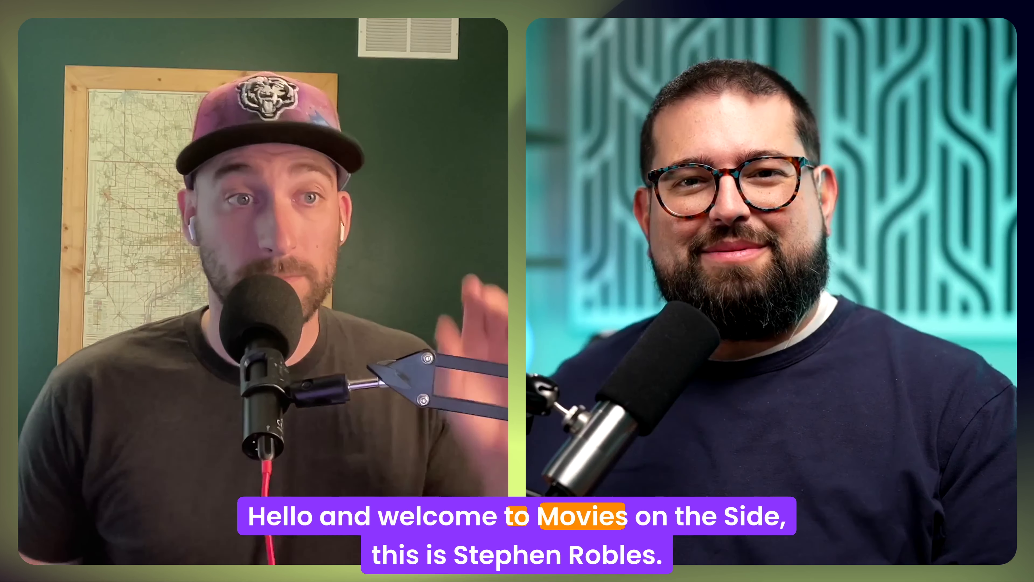
left_click(90, 460)
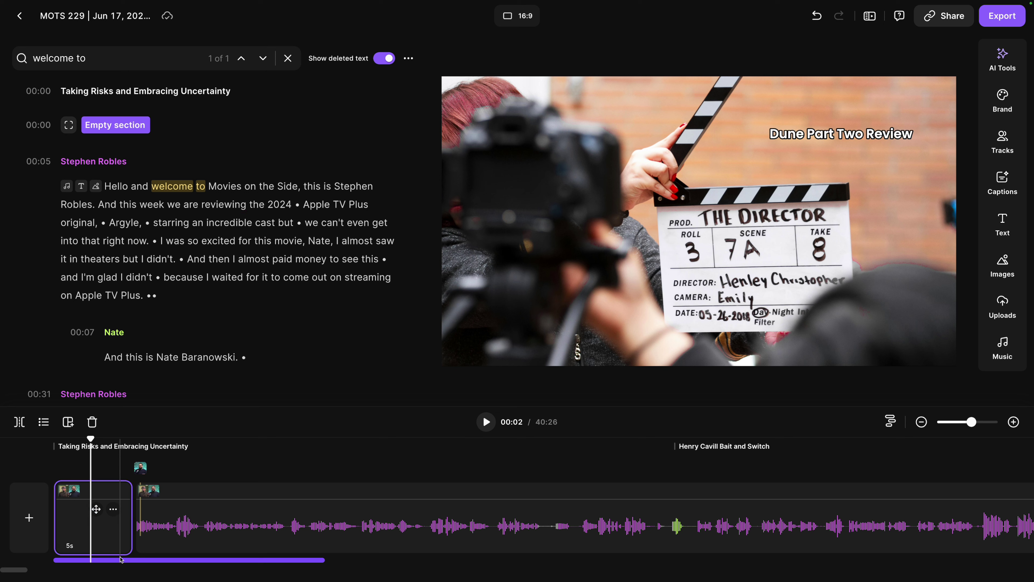
left_click(921, 422)
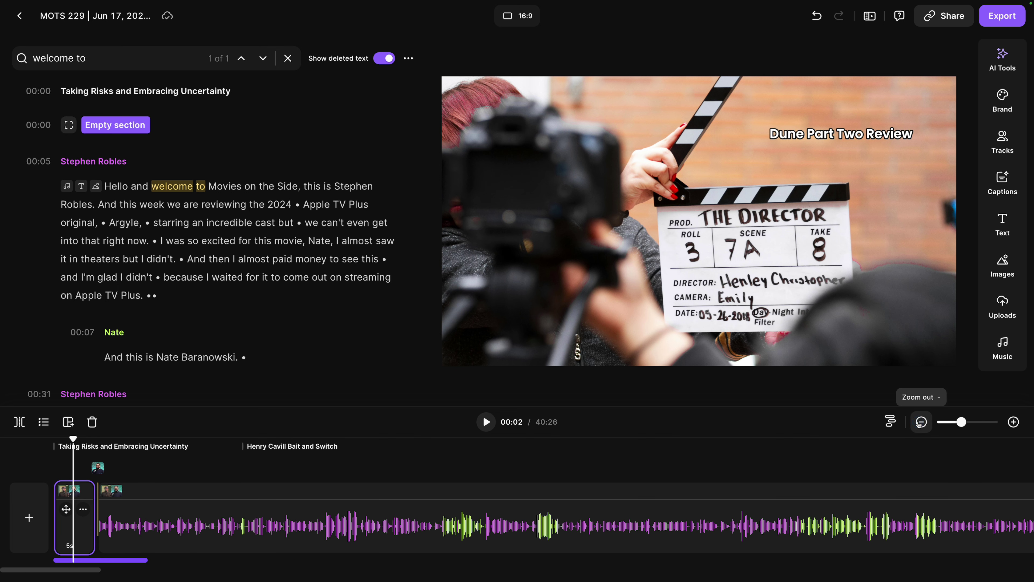
Step: Jump to 01:23, select the paragraph starting 'is gonna be', and bring up the add-media choices
left_click(434, 510)
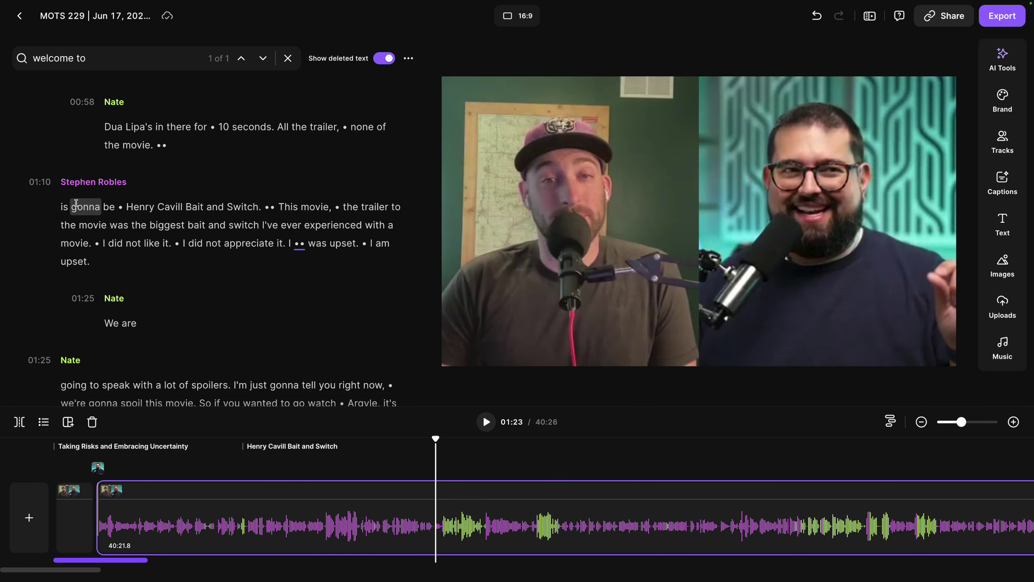
left_click_drag(61, 208, 399, 378)
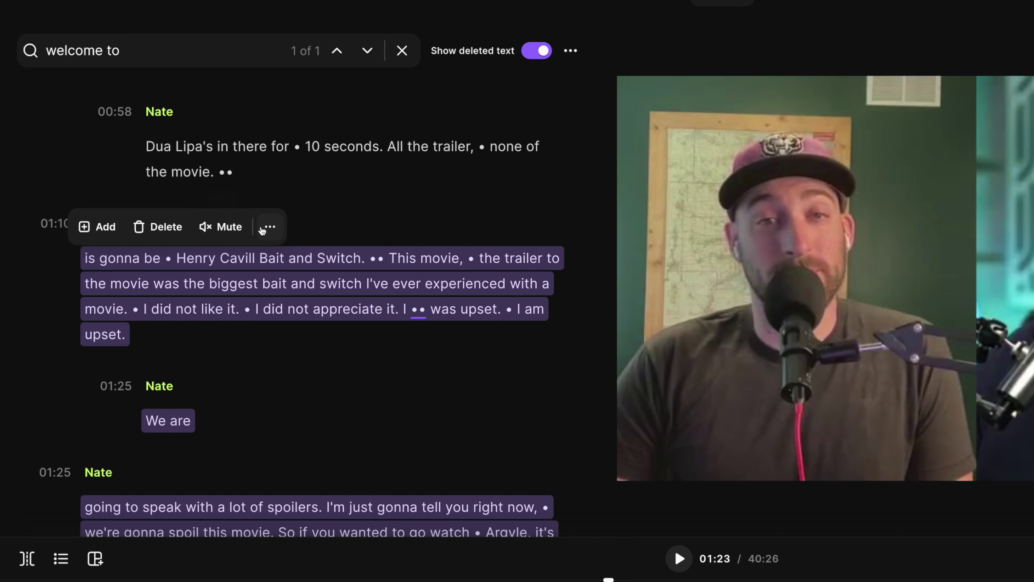
left_click(270, 228)
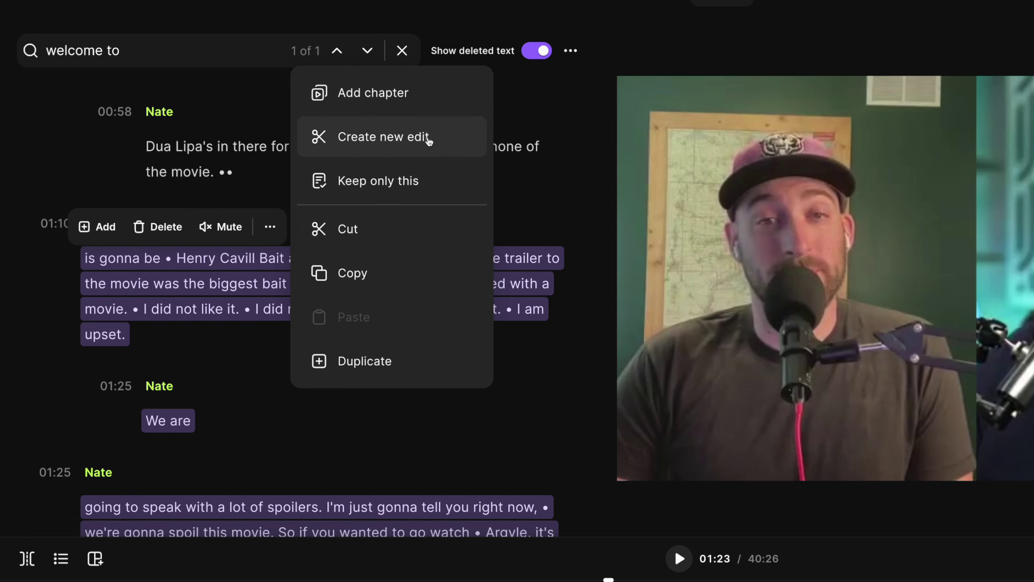
left_click(91, 238)
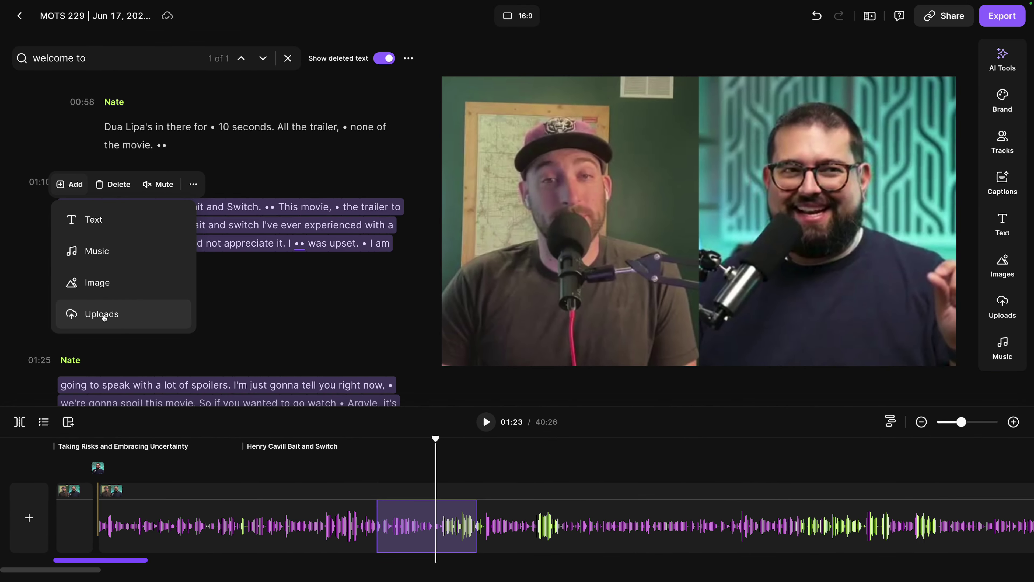
Step: Add the uploaded Blues_For_Oliver_Cast_Of_Characters_instrumental_MP3.mp3 track and trim it to about 36 seconds
left_click(115, 317)
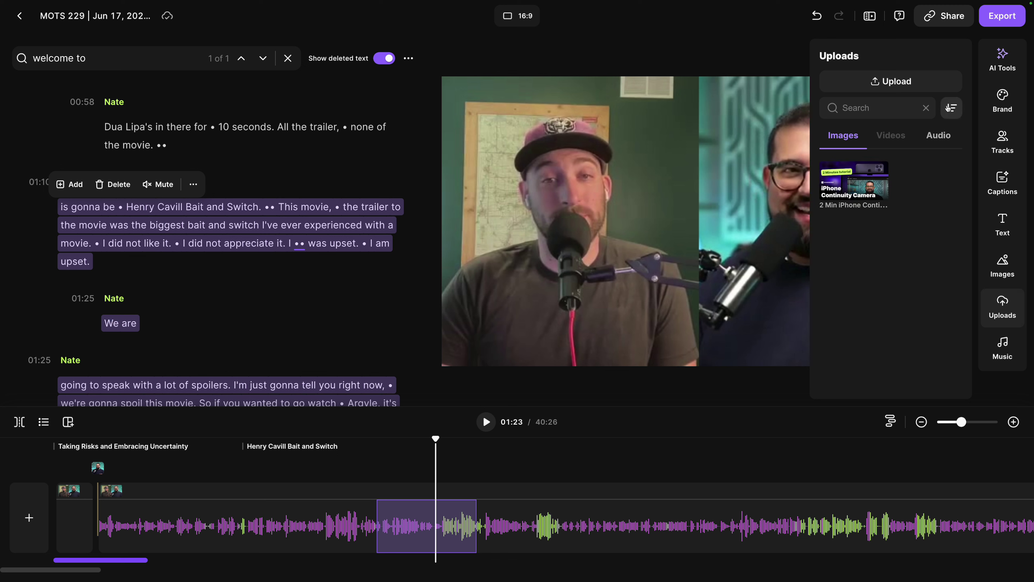
left_click(932, 138)
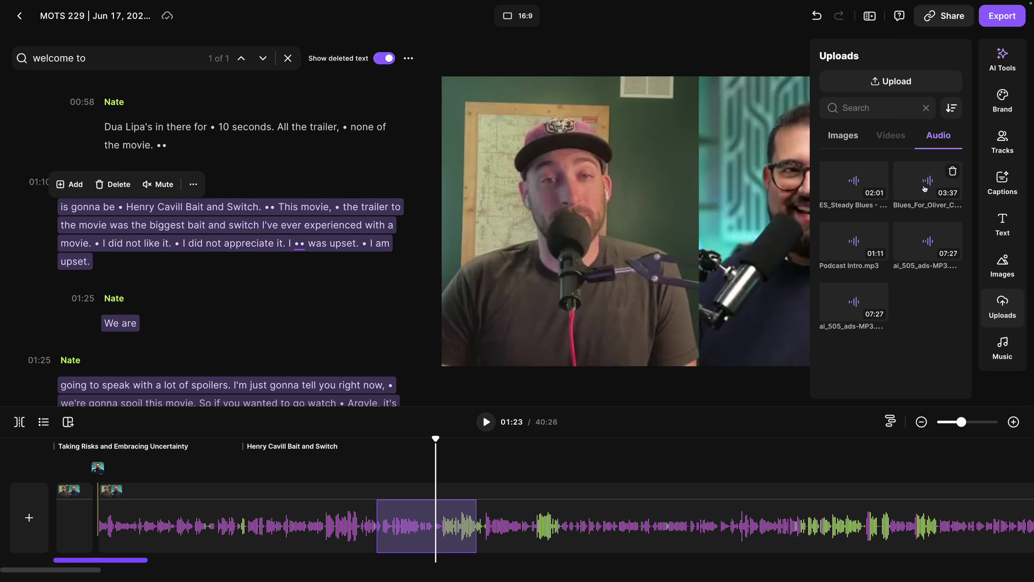
left_click(942, 195)
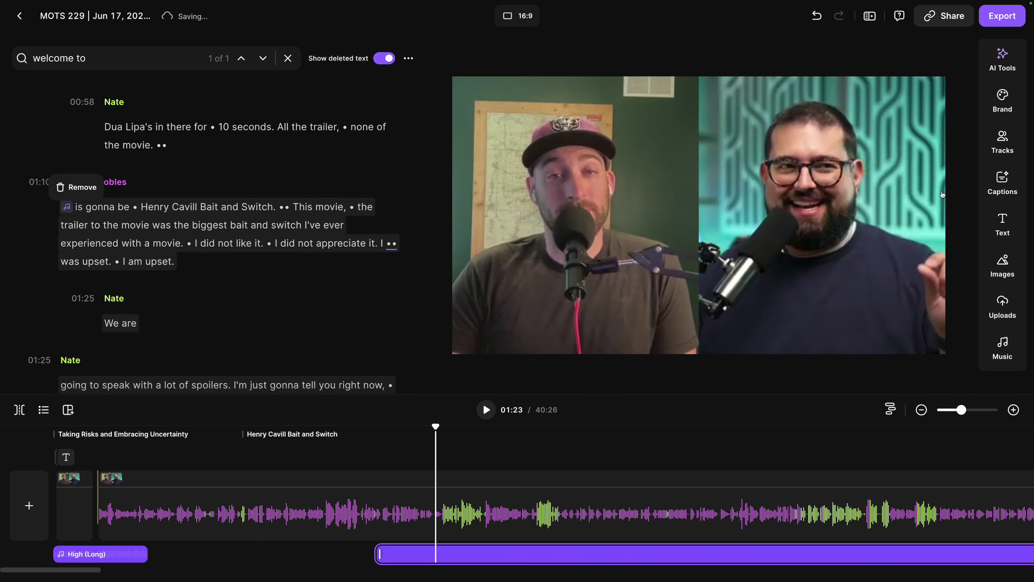
left_click(922, 409)
left_click_drag(665, 567, 306, 552)
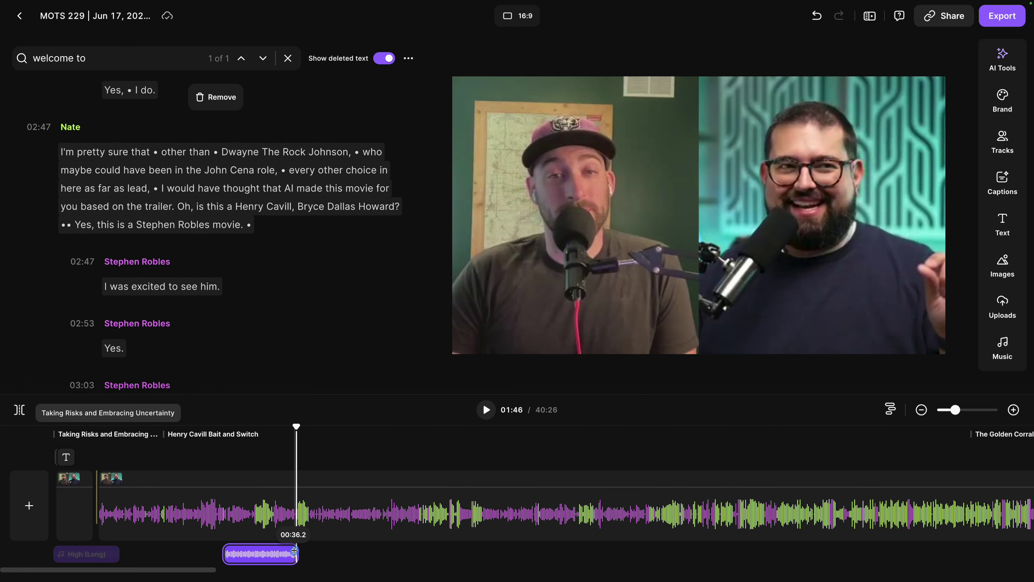
scroll(583, 514, "up", 5)
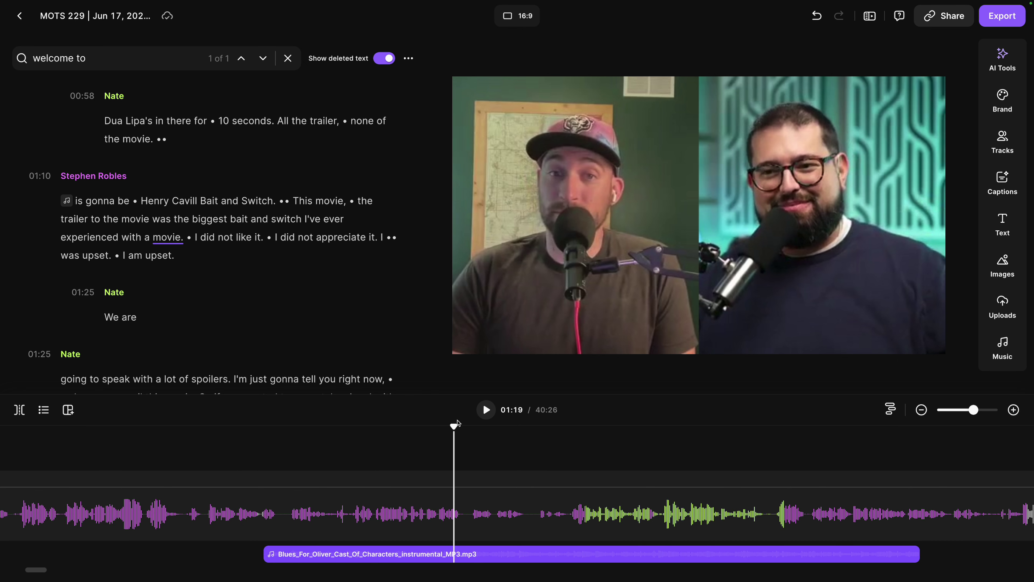